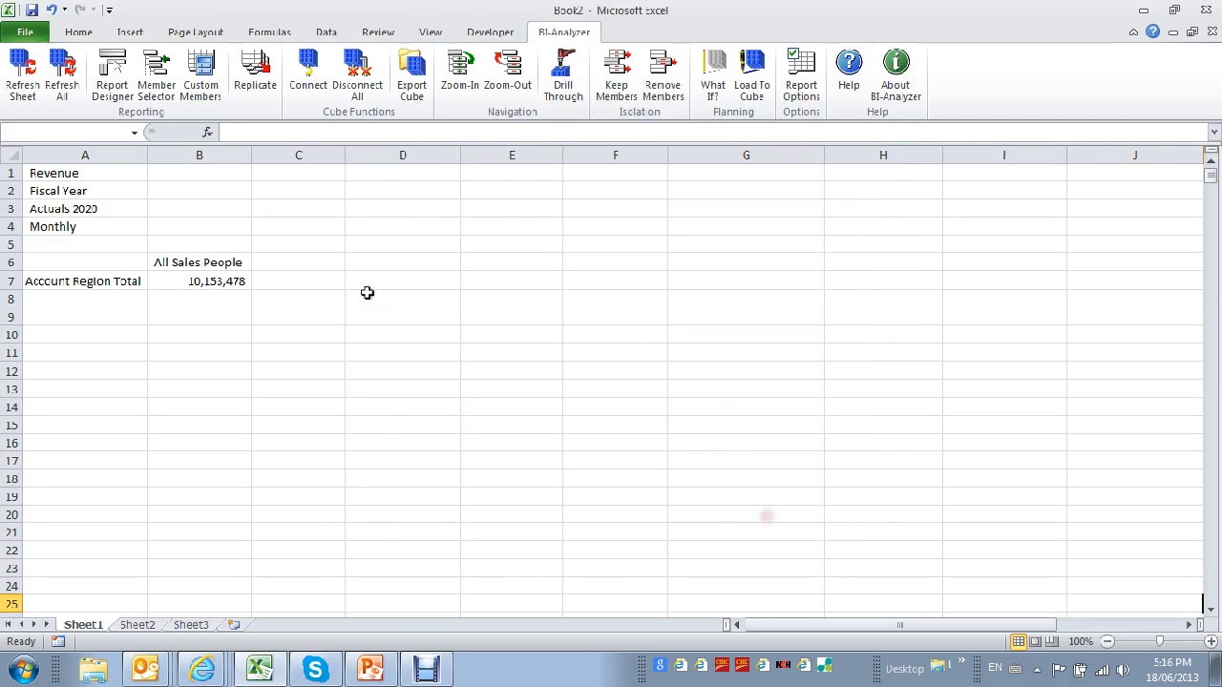
Drill down All Sales People in cell B6 into the individual sales person columns.
{"action": "left_click", "coordinate": [244, 263]}
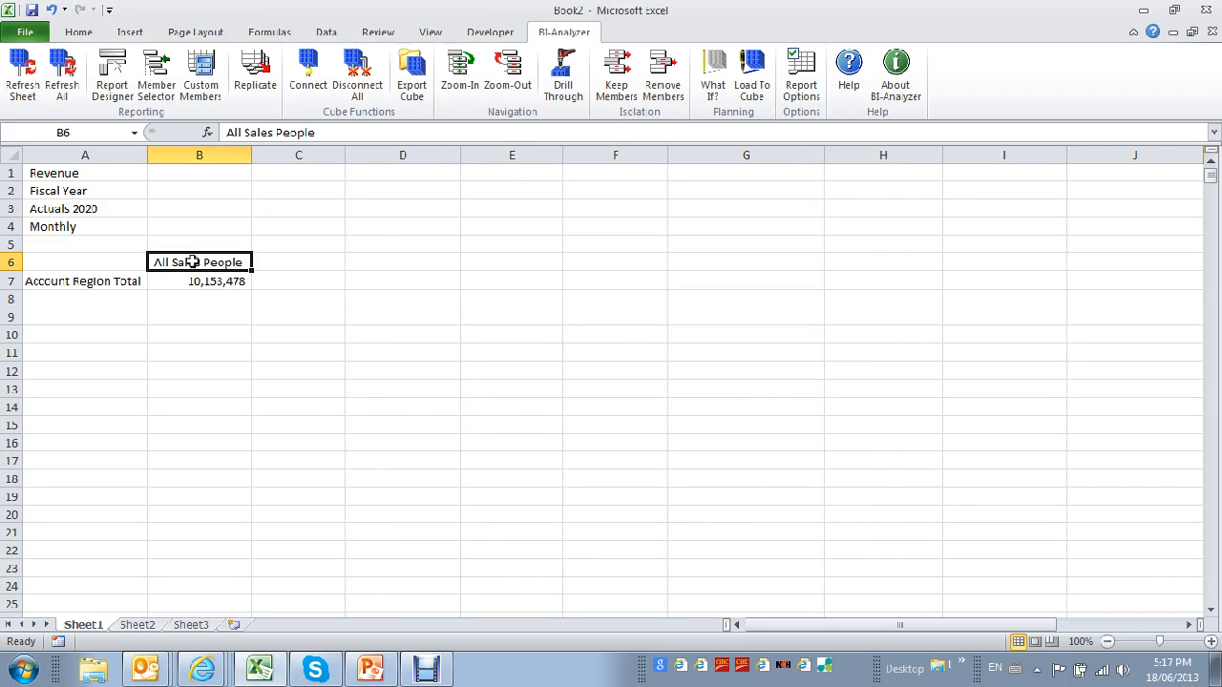
{"action": "double_click", "coordinate": [207, 267]}
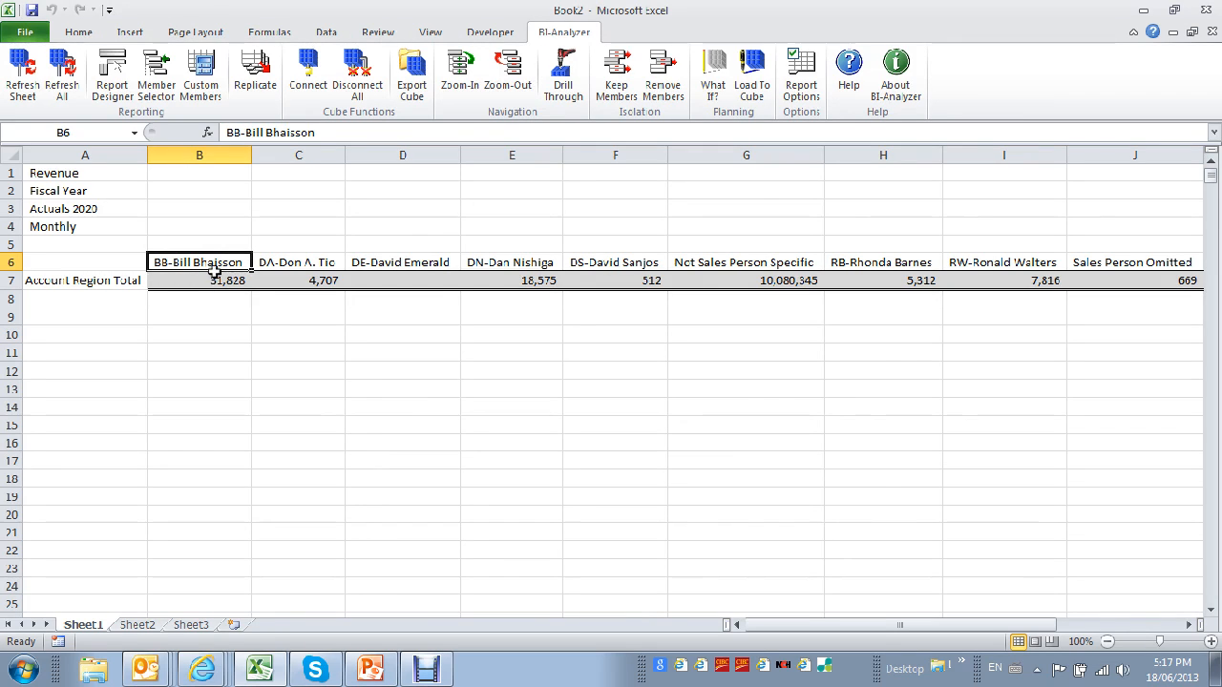
{"action": "left_click", "coordinate": [309, 264]}
{"action": "left_click", "coordinate": [531, 262]}
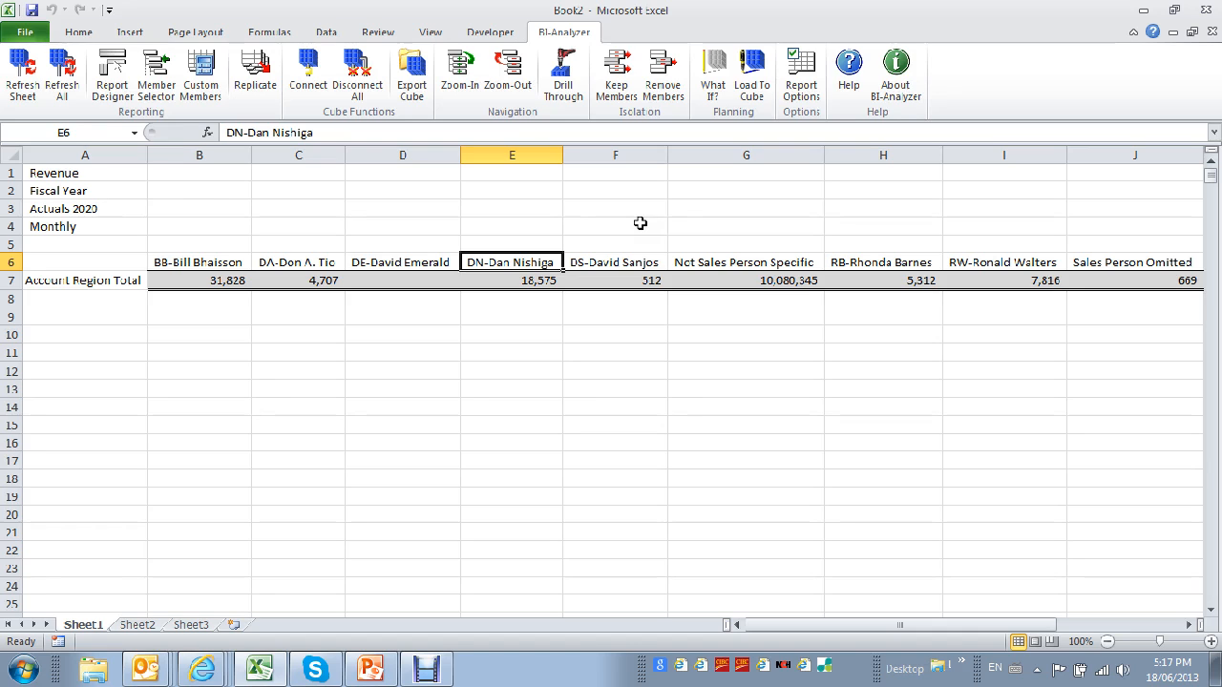
Insert a blank column at column F, directly before the DS sales person column.
{"action": "left_click", "coordinate": [619, 155]}
{"action": "right_click", "coordinate": [618, 157]}
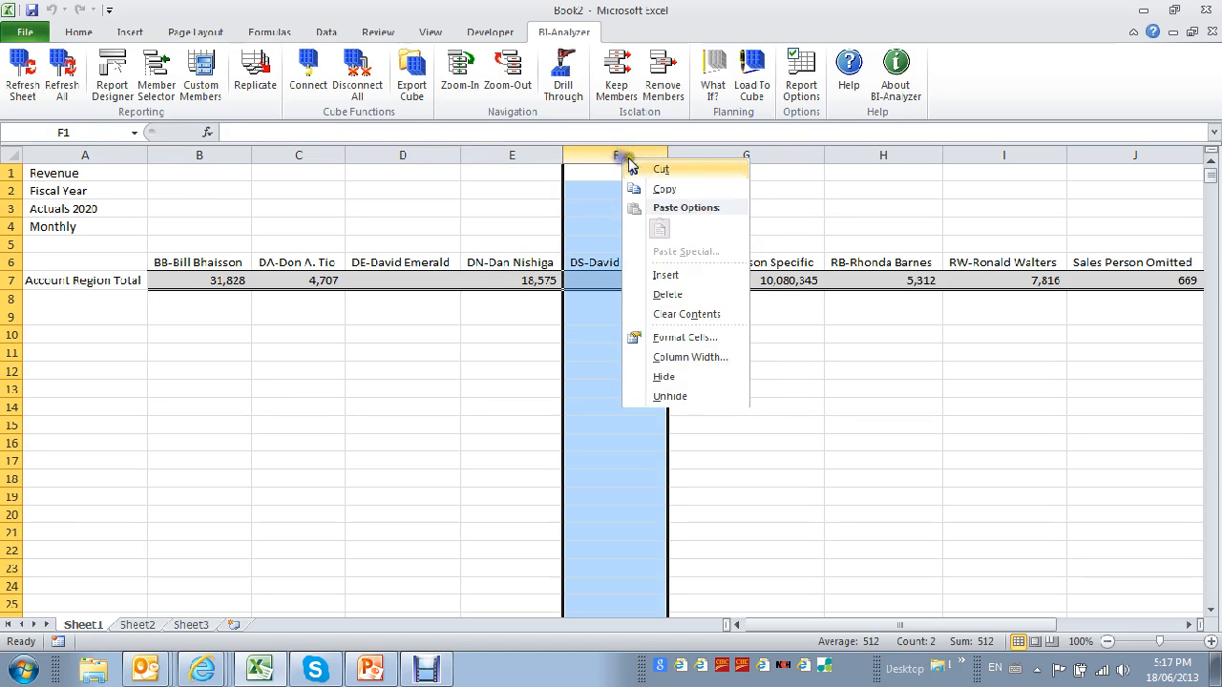
{"action": "left_click", "coordinate": [668, 275]}
Enter the formula =B7+C7+E7 in cell F7 to add up the BB, DA and DN sales person values.
{"action": "left_click", "coordinate": [615, 279]}
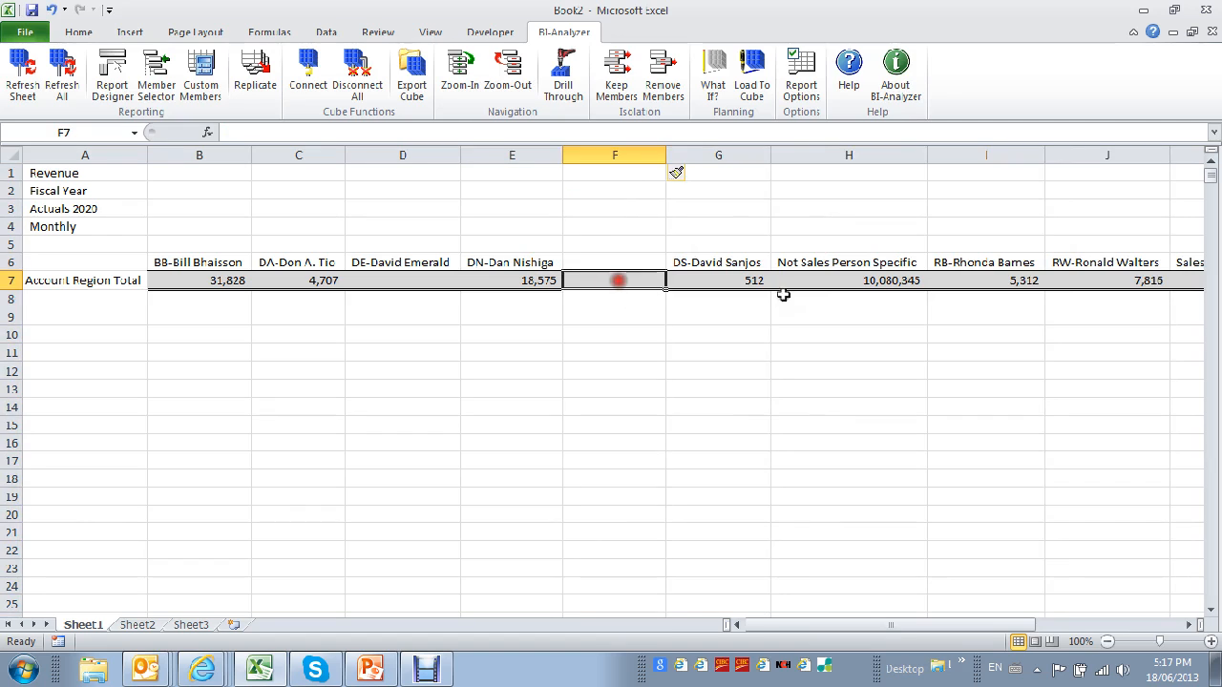
{"action": "type", "text": "="}
{"action": "key", "text": "Left"}
{"action": "key", "text": "Left"}
{"action": "key", "text": "Left"}
{"action": "key", "text": "Left"}
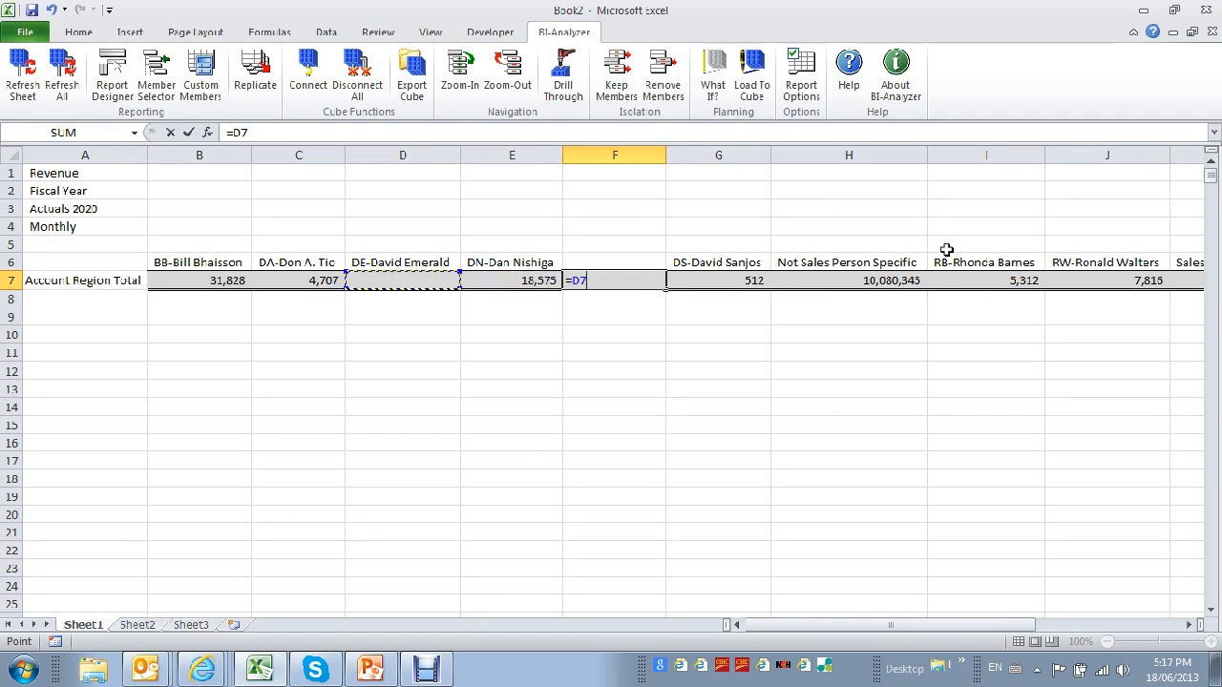
{"action": "type", "text": "+"}
{"action": "key", "text": "Left"}
{"action": "key", "text": "Left"}
{"action": "key", "text": "Left"}
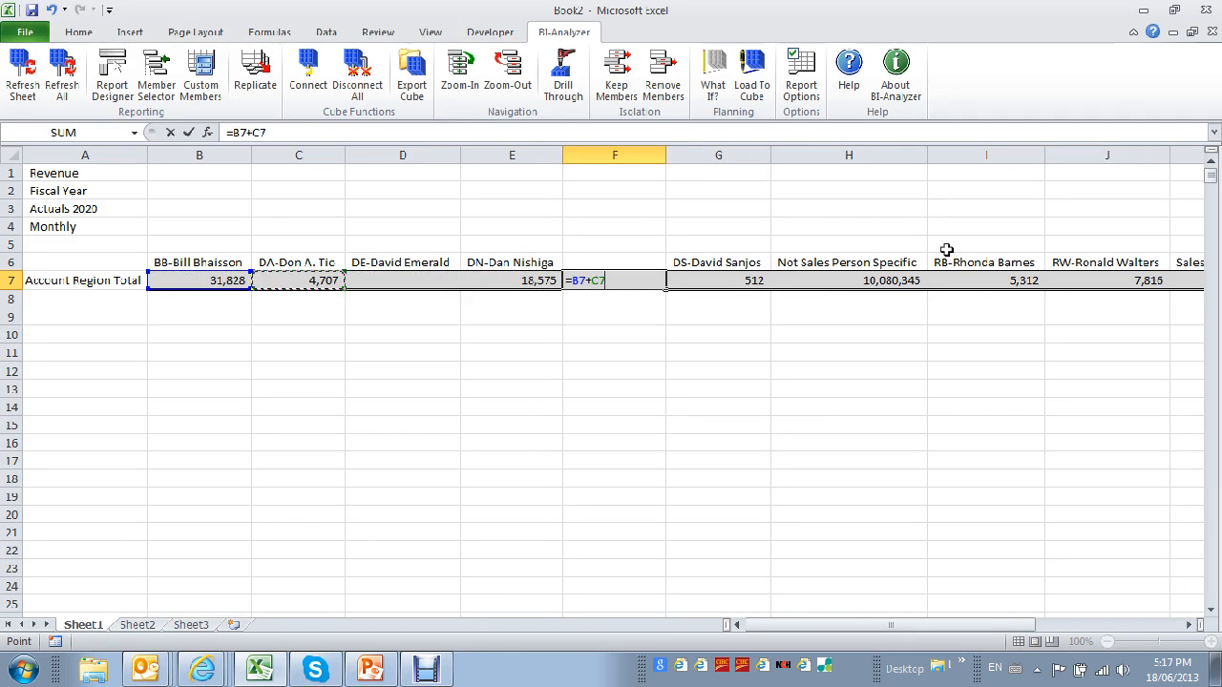
{"action": "type", "text": "+"}
{"action": "key", "text": "Left"}
{"action": "key", "text": "Return"}
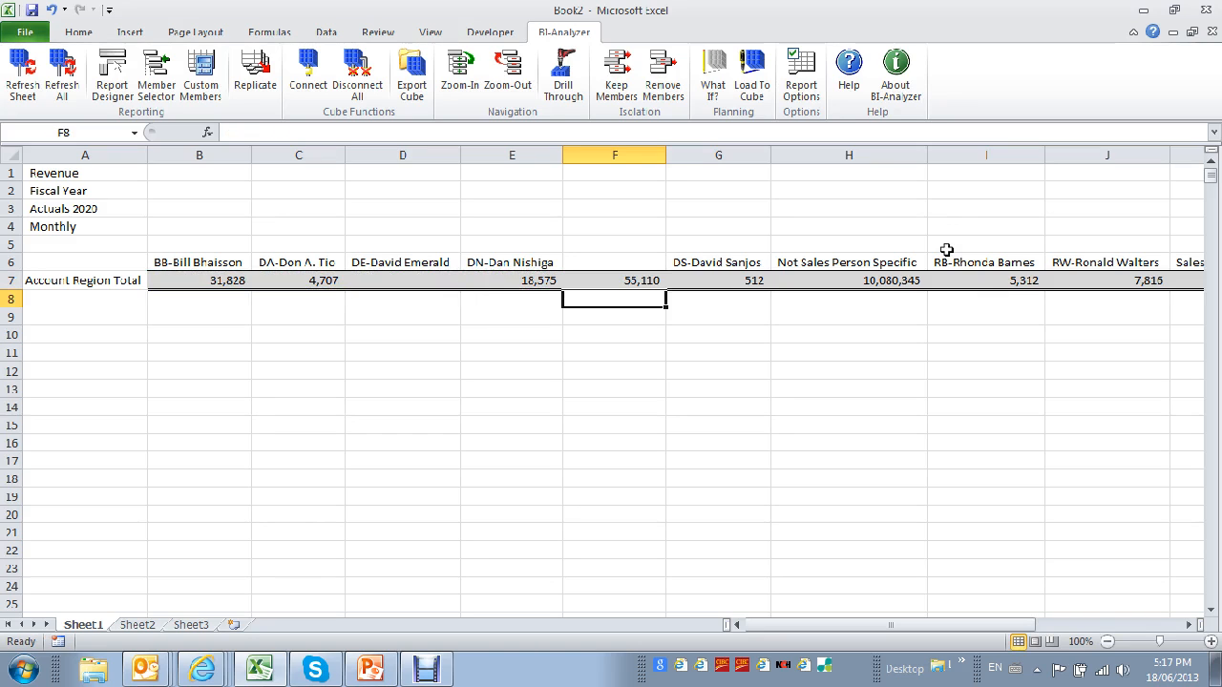
{"action": "left_click", "coordinate": [635, 279]}
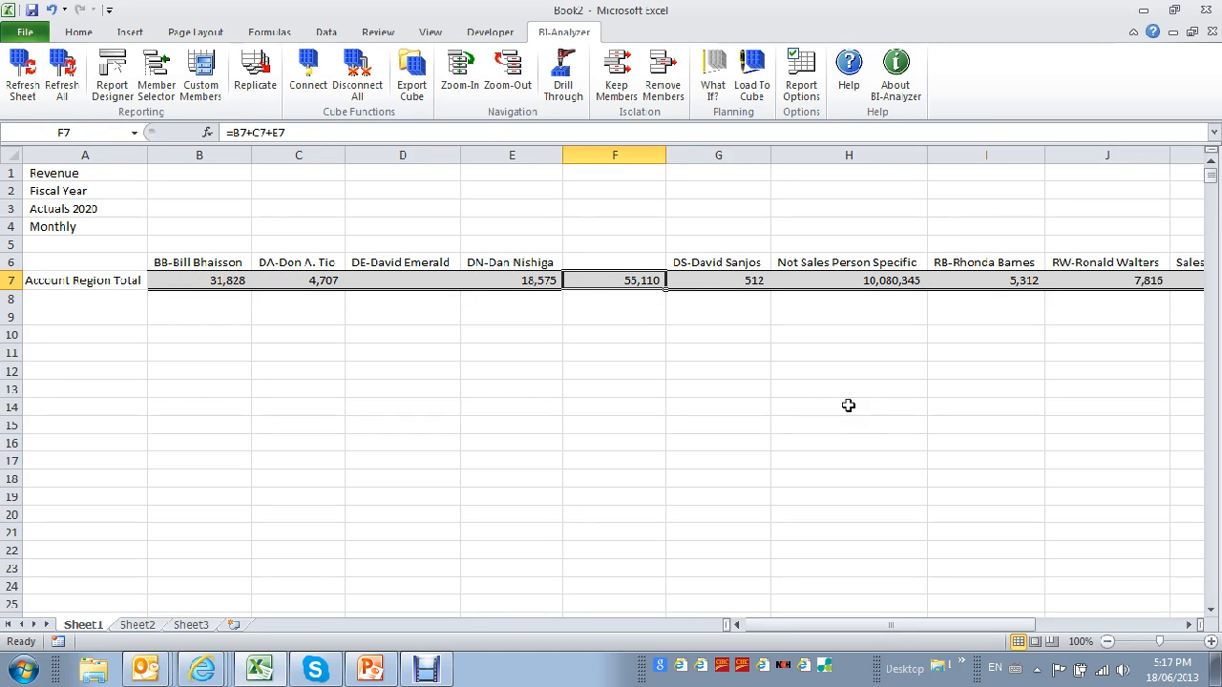
Refresh the sheet and change the period member in cell A2 to January, under Quarter1.
{"action": "left_click", "coordinate": [27, 93]}
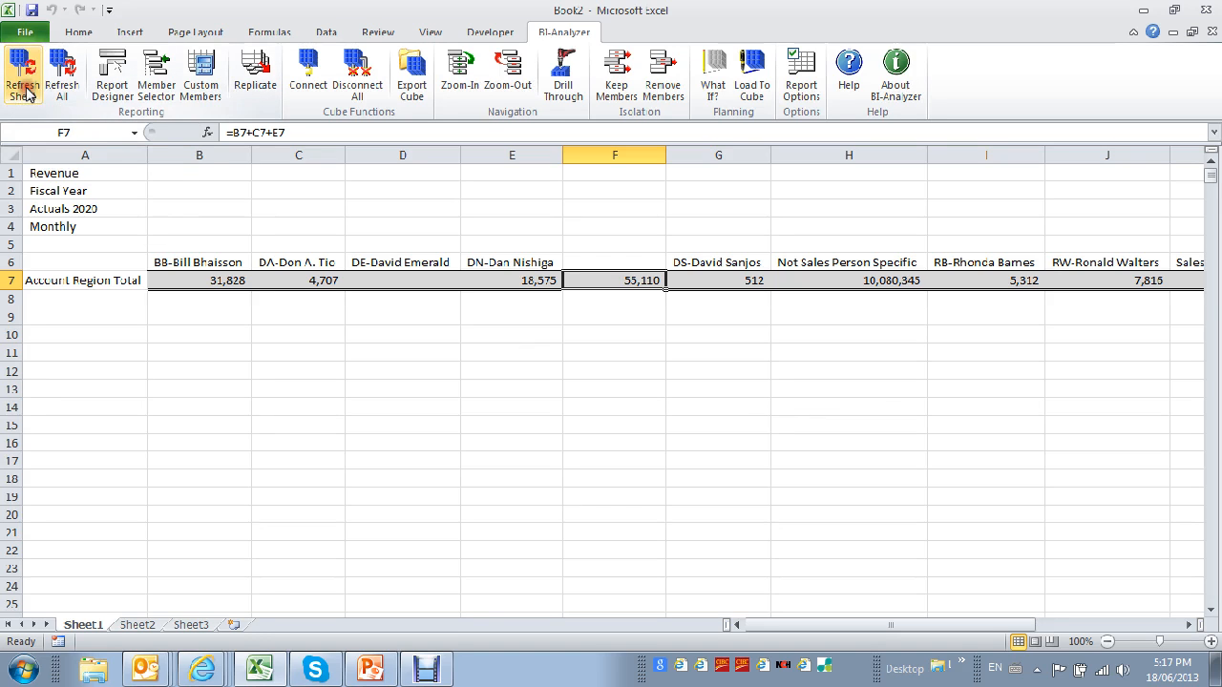
{"action": "double_click", "coordinate": [88, 190]}
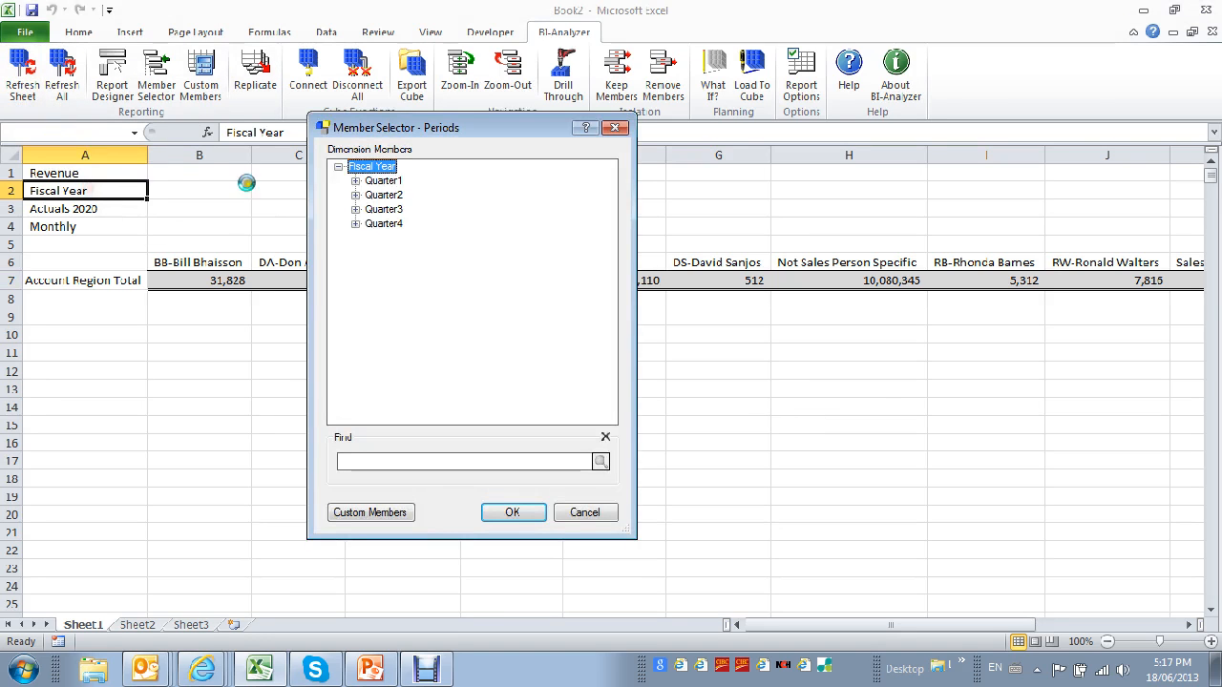
{"action": "left_click", "coordinate": [355, 180]}
{"action": "double_click", "coordinate": [400, 195]}
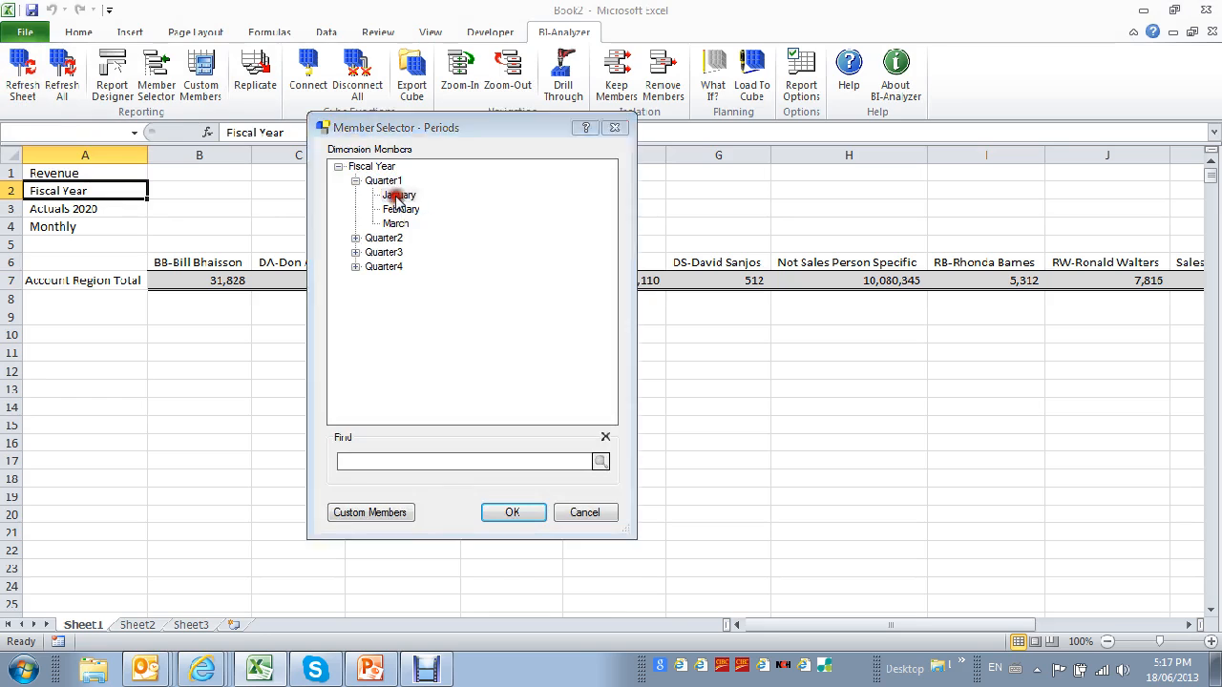
{"action": "left_click", "coordinate": [623, 277]}
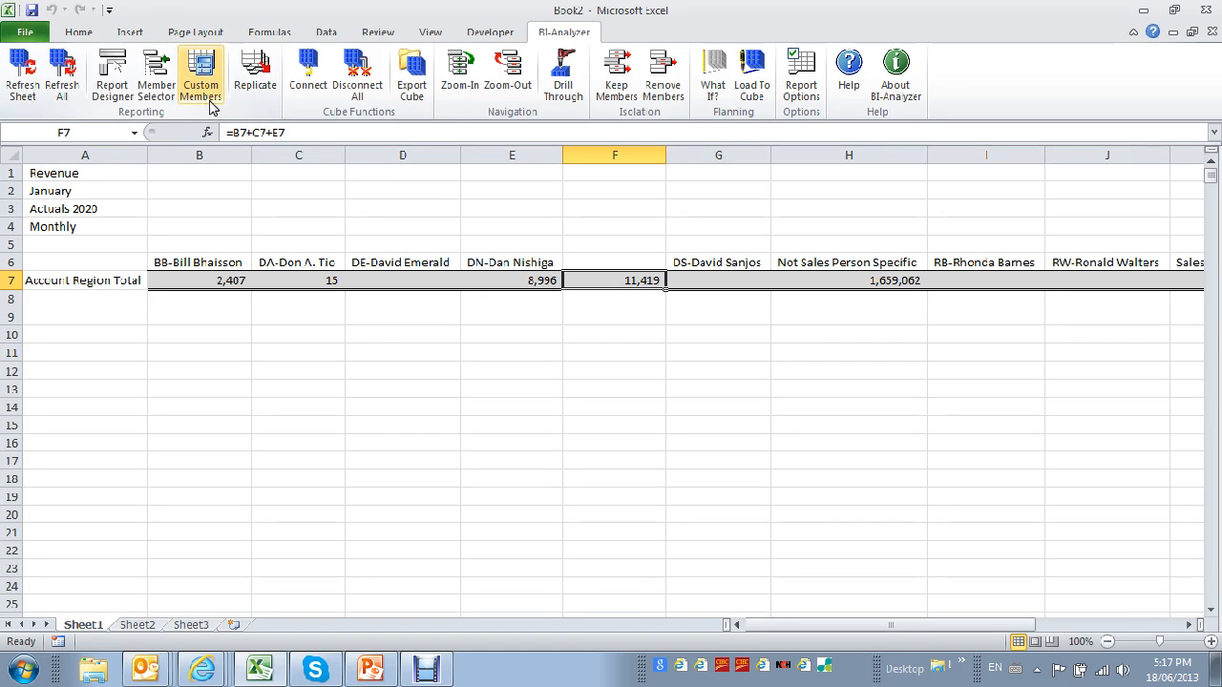
Set the period member in cell A2 back to Fiscal Year.
{"action": "left_click", "coordinate": [136, 239]}
{"action": "double_click", "coordinate": [98, 191]}
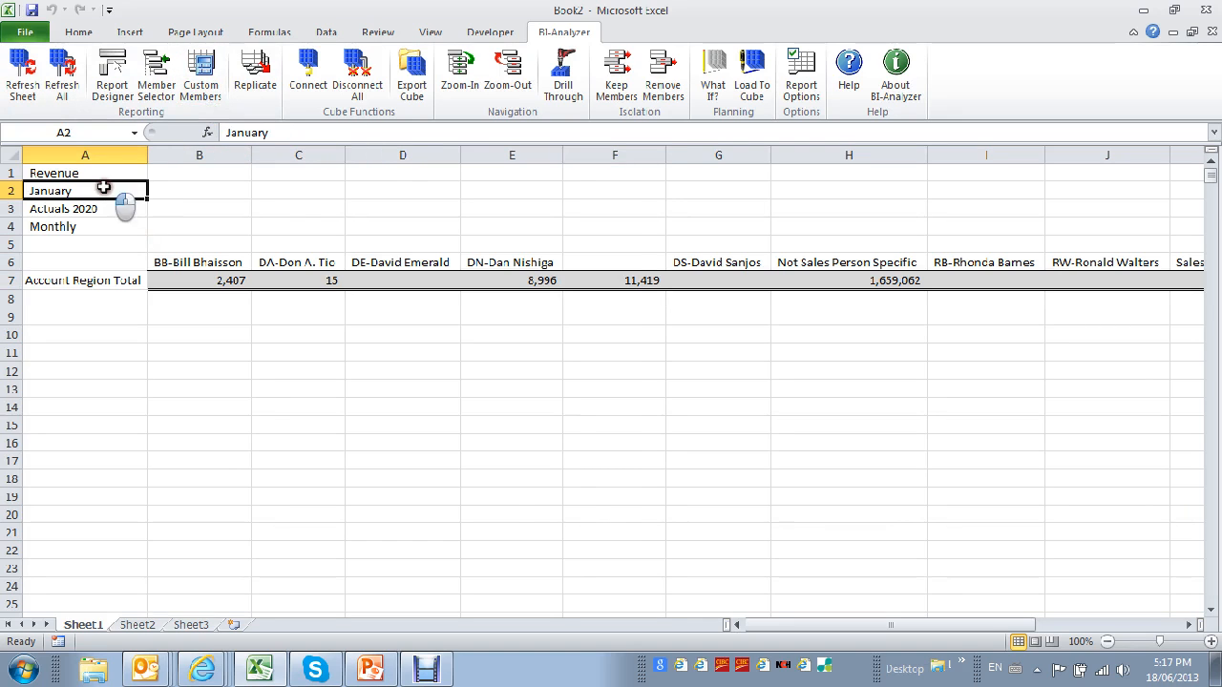
{"action": "double_click", "coordinate": [374, 166]}
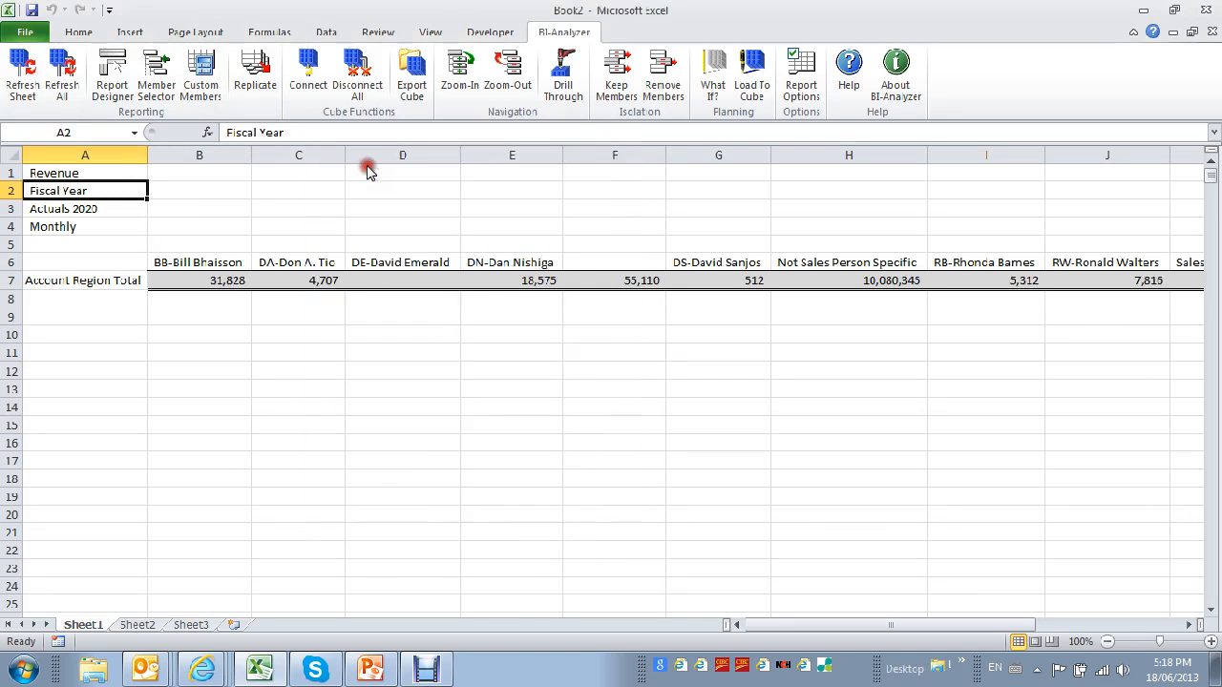
Delete column F, which holds the manual sum formula, and deselect the column.
{"action": "left_click", "coordinate": [609, 150]}
{"action": "right_click", "coordinate": [610, 151]}
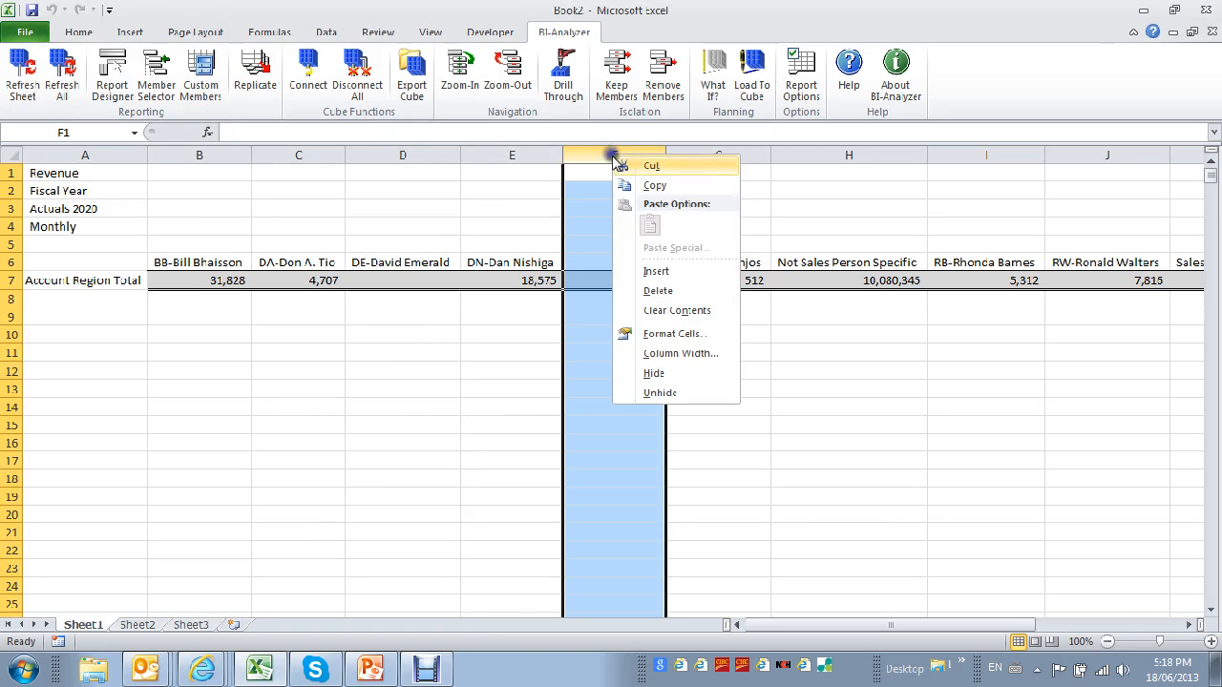
{"action": "left_click", "coordinate": [658, 290]}
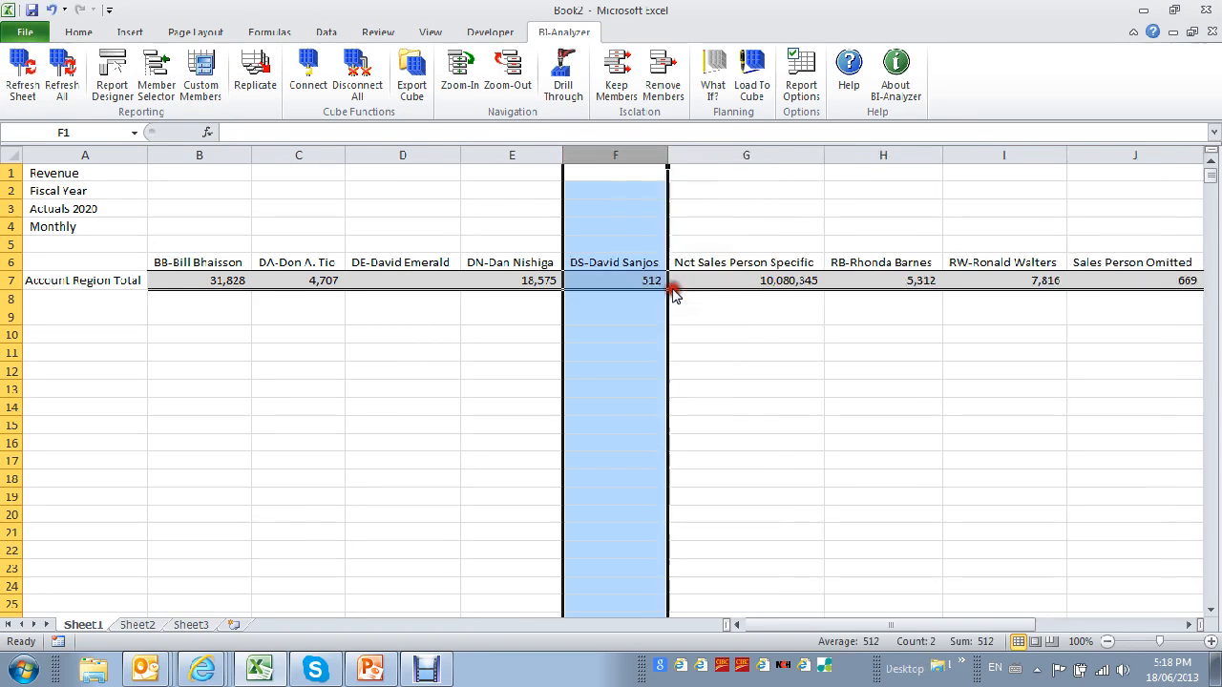
{"action": "left_click", "coordinate": [482, 225]}
{"action": "left_click_drag", "start_coordinate": [283, 221], "coordinate": [283, 210]}
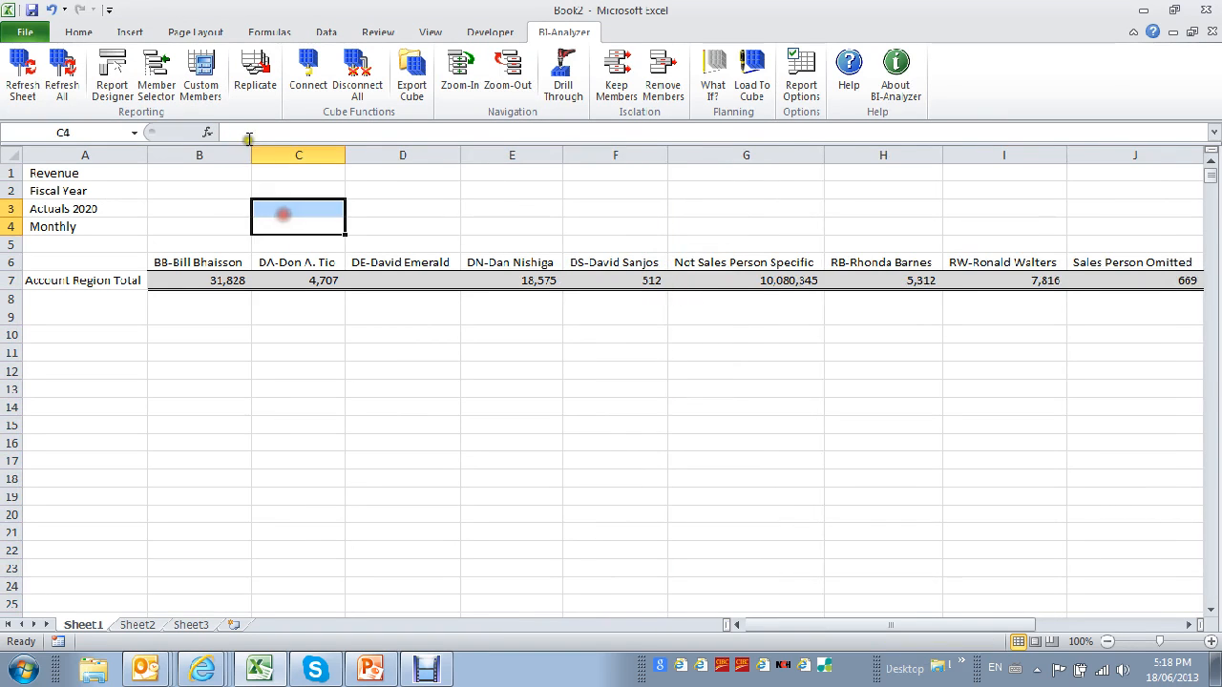
{"action": "left_click", "coordinate": [225, 201]}
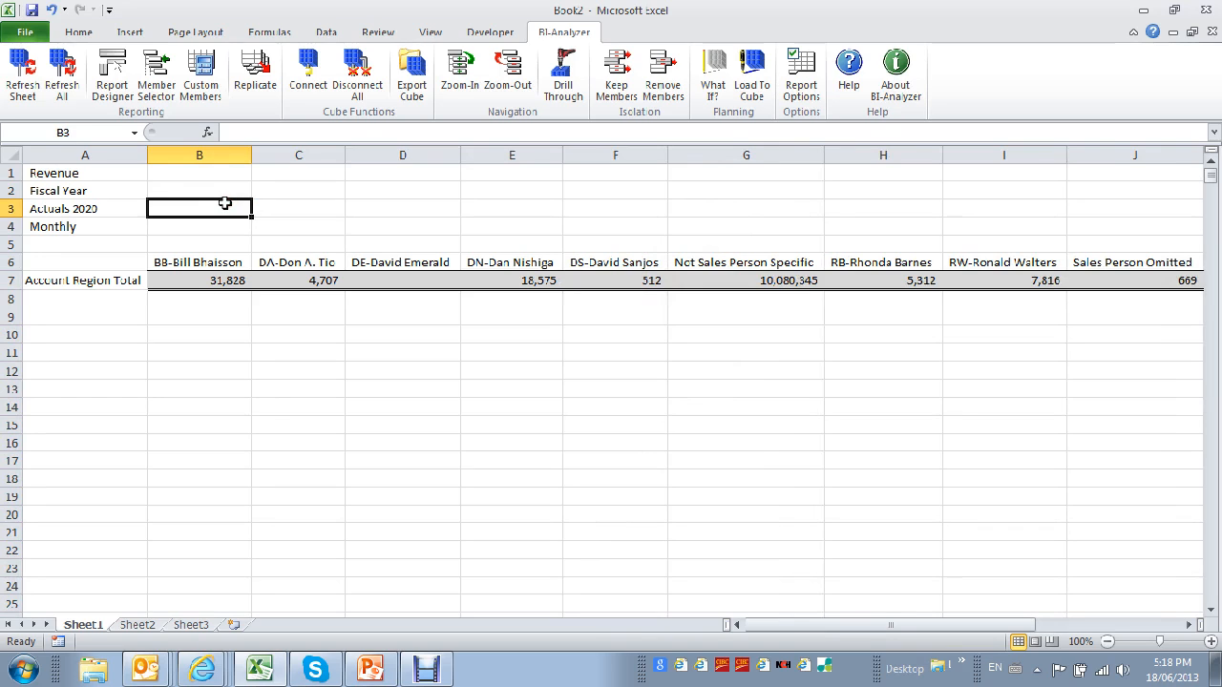
Add a new custom member in the Custom Member Manager and name it NA Sales Team.
{"action": "left_click", "coordinate": [201, 81]}
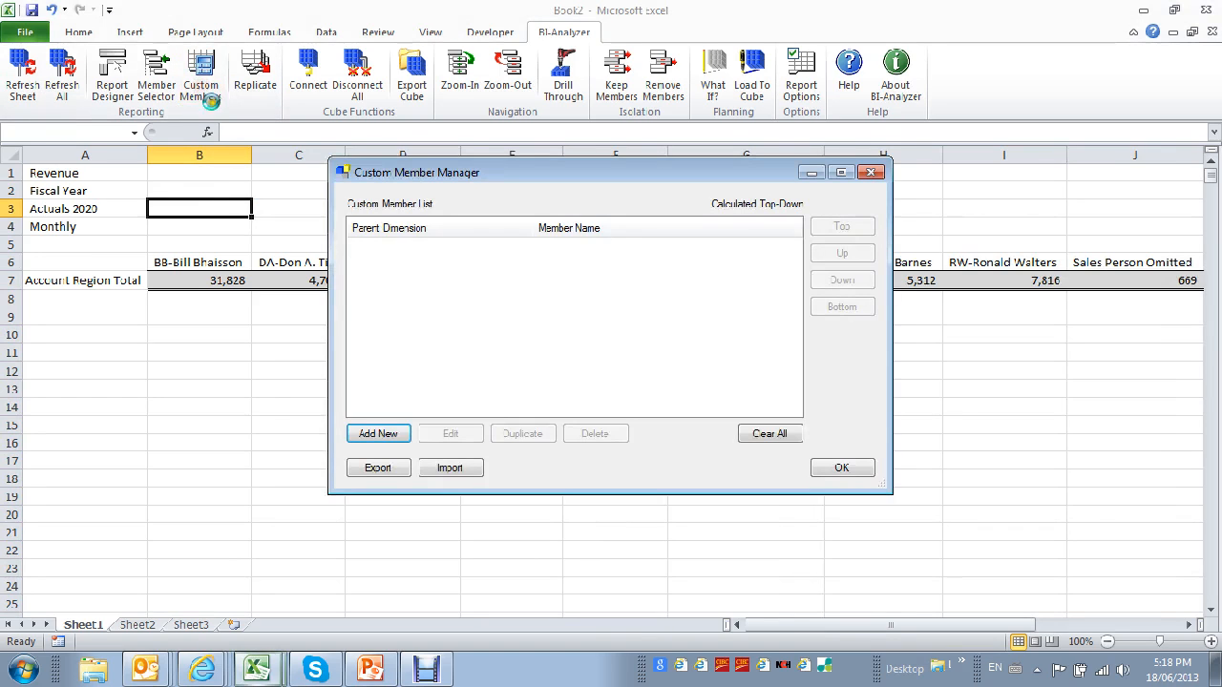
{"action": "left_click", "coordinate": [378, 435]}
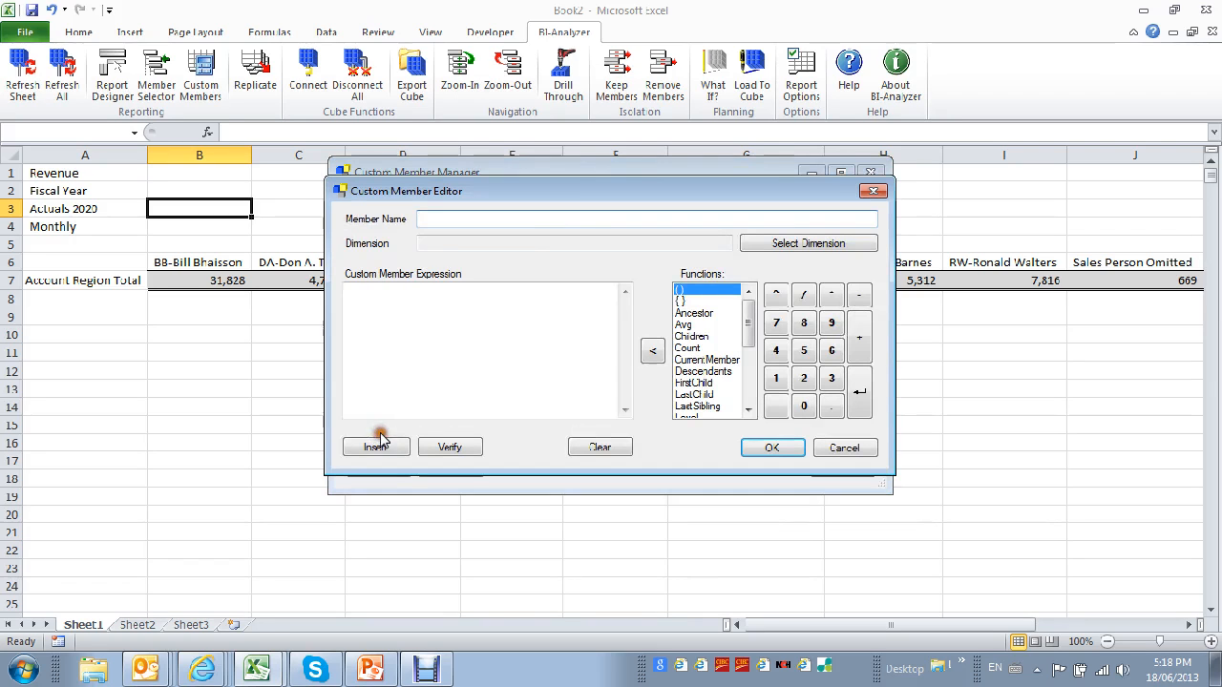
{"action": "left_click", "coordinate": [444, 218]}
{"action": "type", "text": "NA Sales Team"}
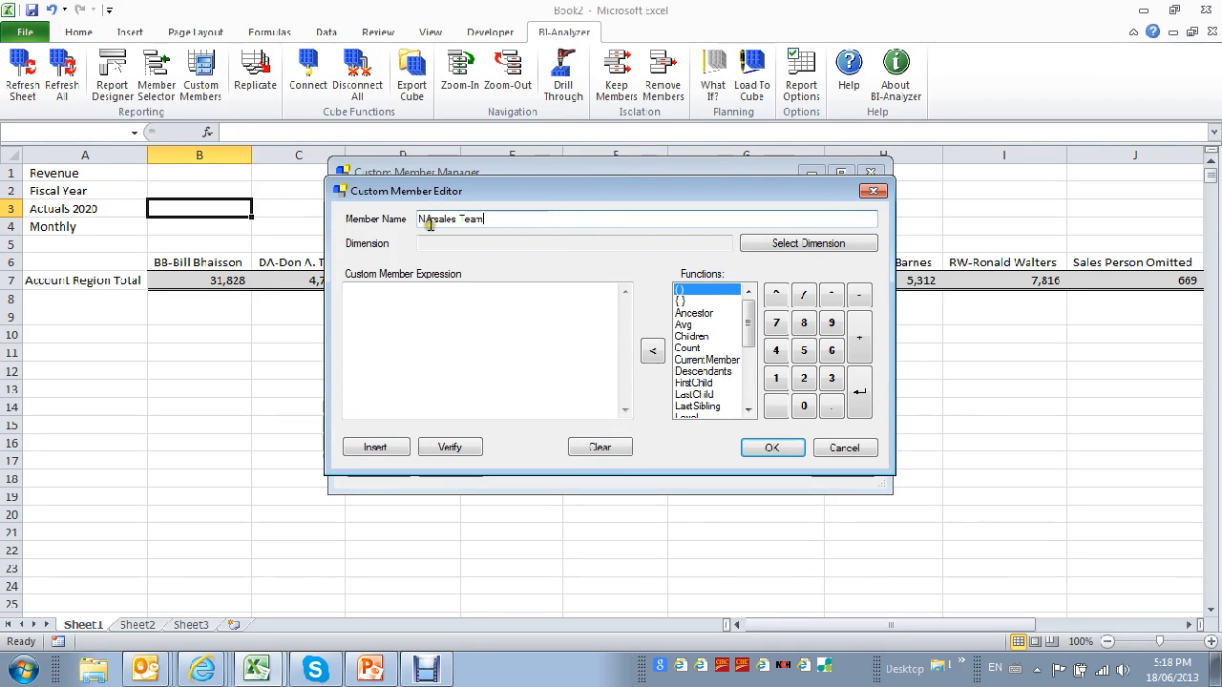
{"action": "left_click", "coordinate": [458, 218]}
{"action": "key", "text": "BackSpace"}
{"action": "type", "text": "S"}
Choose SalesPerson under Customers as the custom member's parent dimension.
{"action": "left_click", "coordinate": [811, 244]}
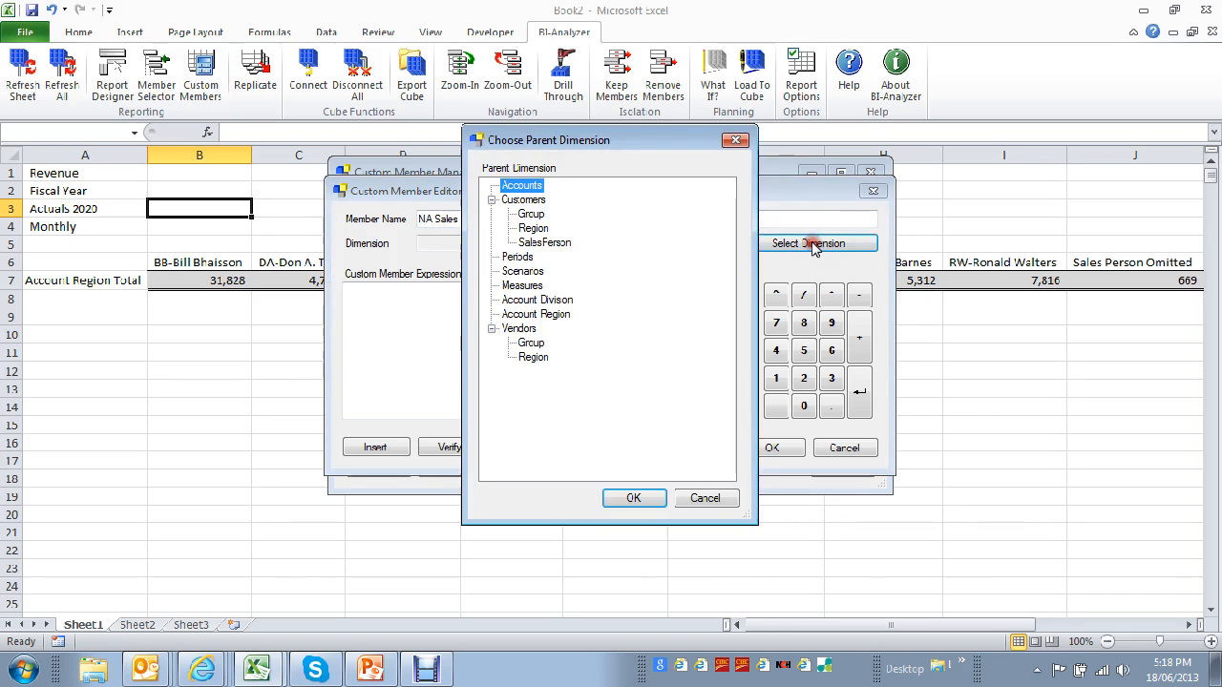
{"action": "left_click", "coordinate": [545, 245]}
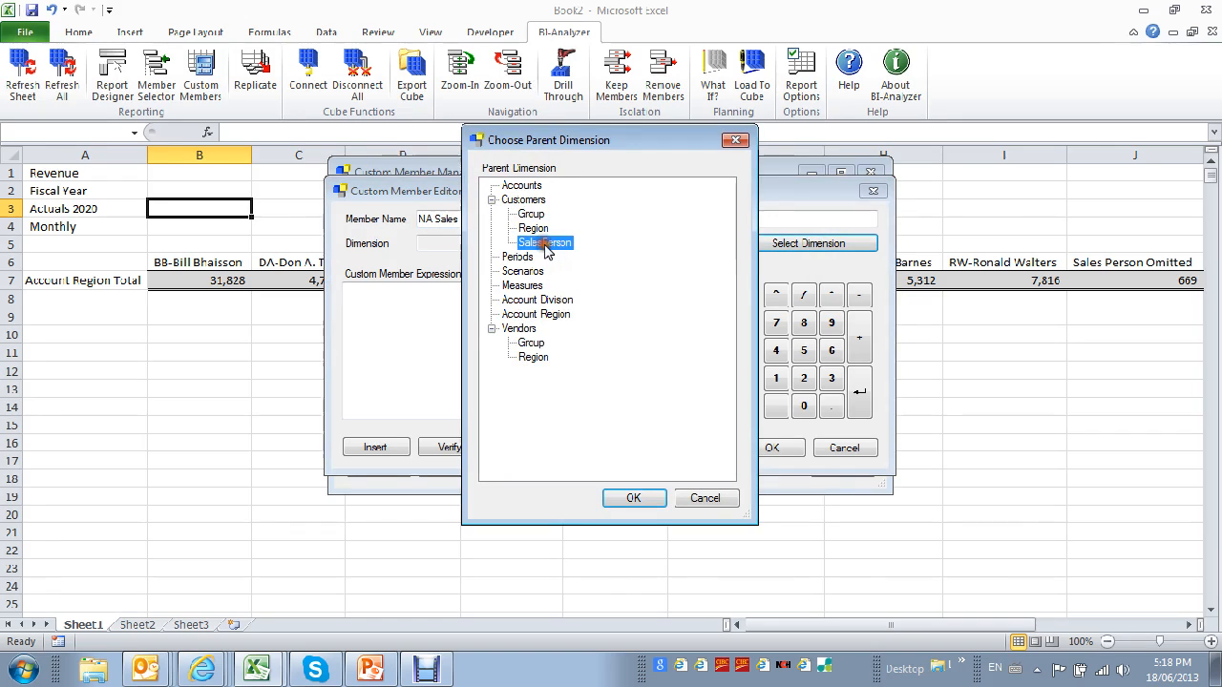
{"action": "left_click", "coordinate": [636, 500]}
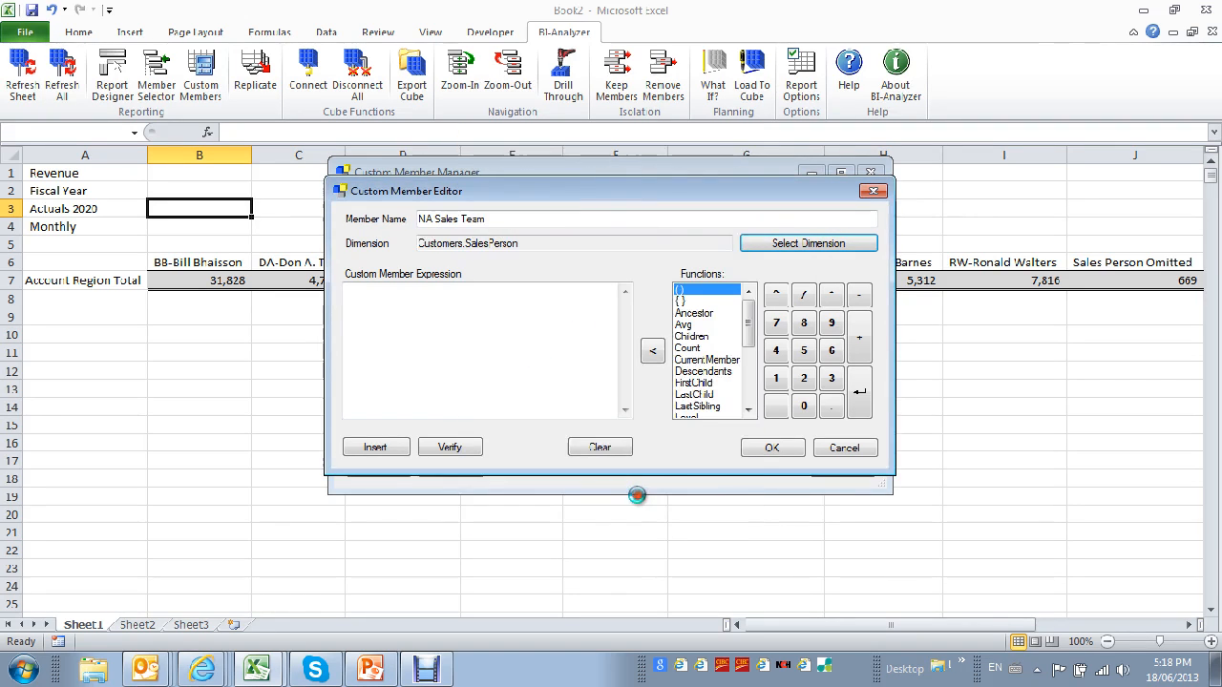
Build the custom member expression as the BB sales person member plus the DA member.
{"action": "left_click", "coordinate": [377, 449]}
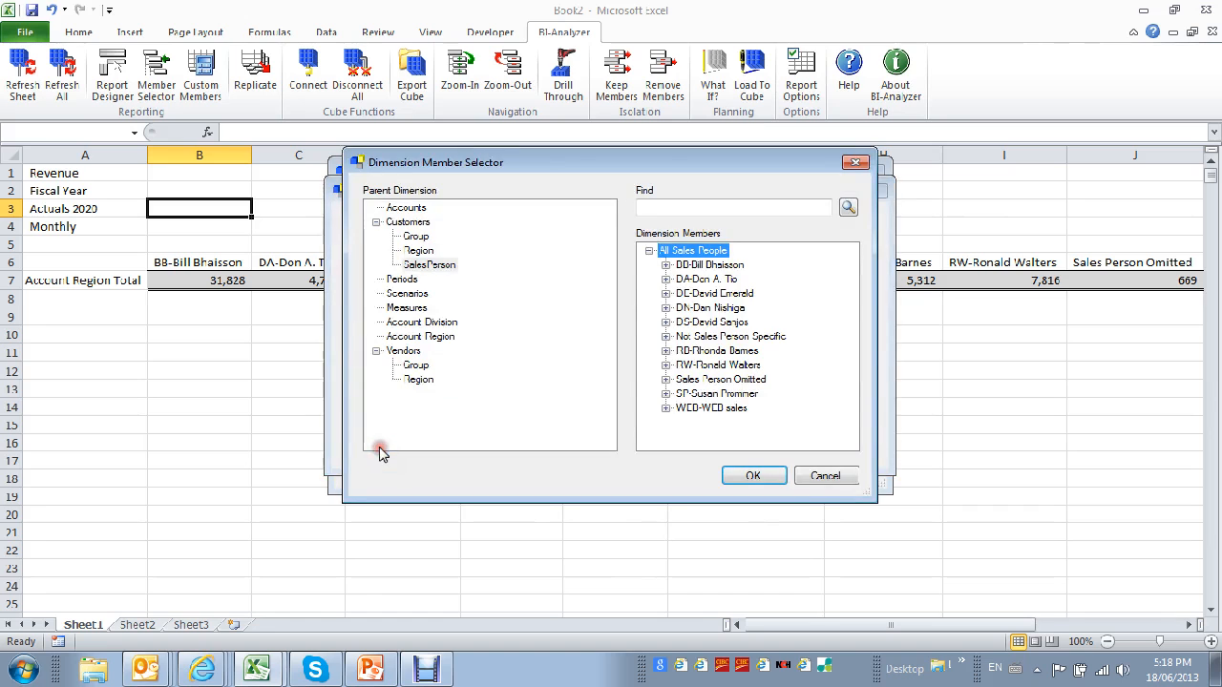
{"action": "left_click", "coordinate": [718, 265]}
{"action": "left_click", "coordinate": [754, 475]}
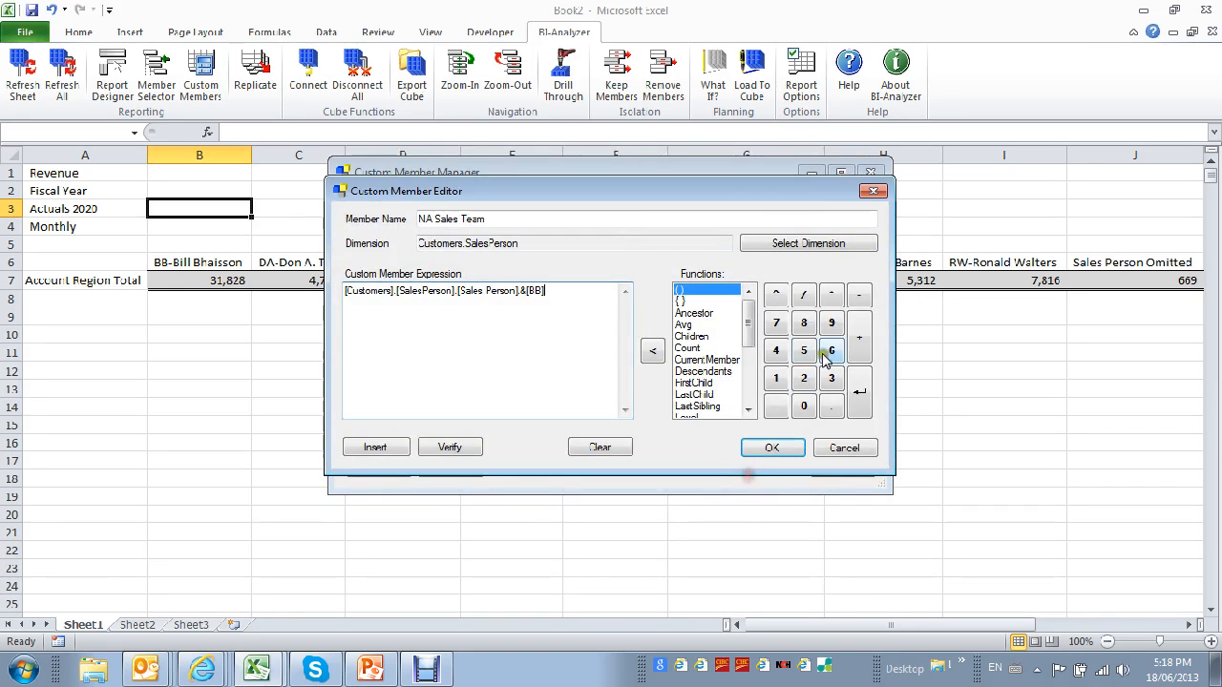
{"action": "left_click", "coordinate": [859, 337]}
{"action": "left_click", "coordinate": [380, 448]}
{"action": "left_click", "coordinate": [696, 279]}
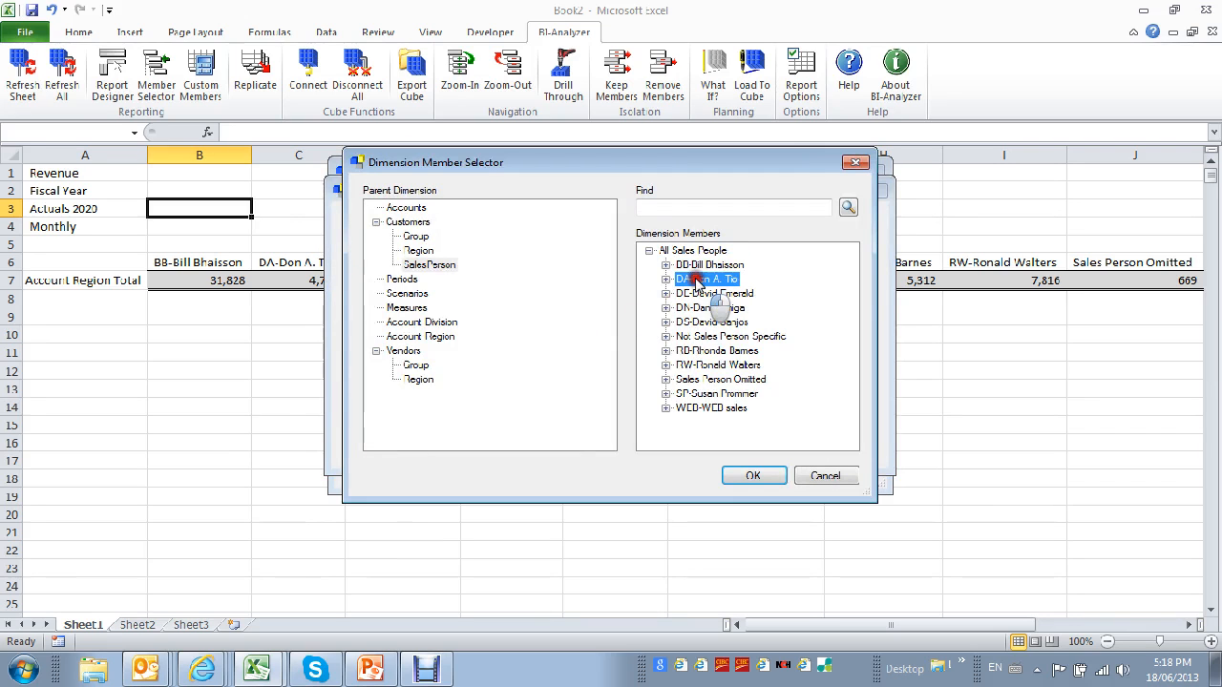
{"action": "left_click", "coordinate": [753, 475]}
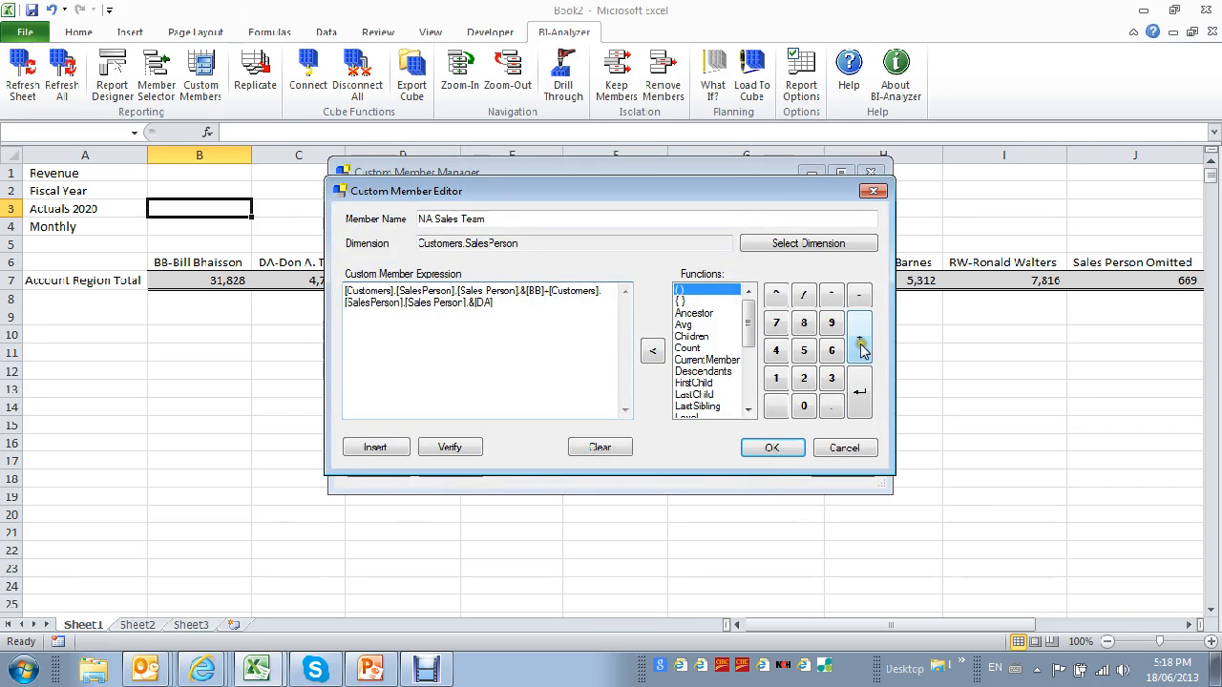
Add the DN sales person member to the sum expression, look through the available functions, and save the custom member.
{"action": "left_click", "coordinate": [862, 349]}
{"action": "left_click", "coordinate": [385, 448]}
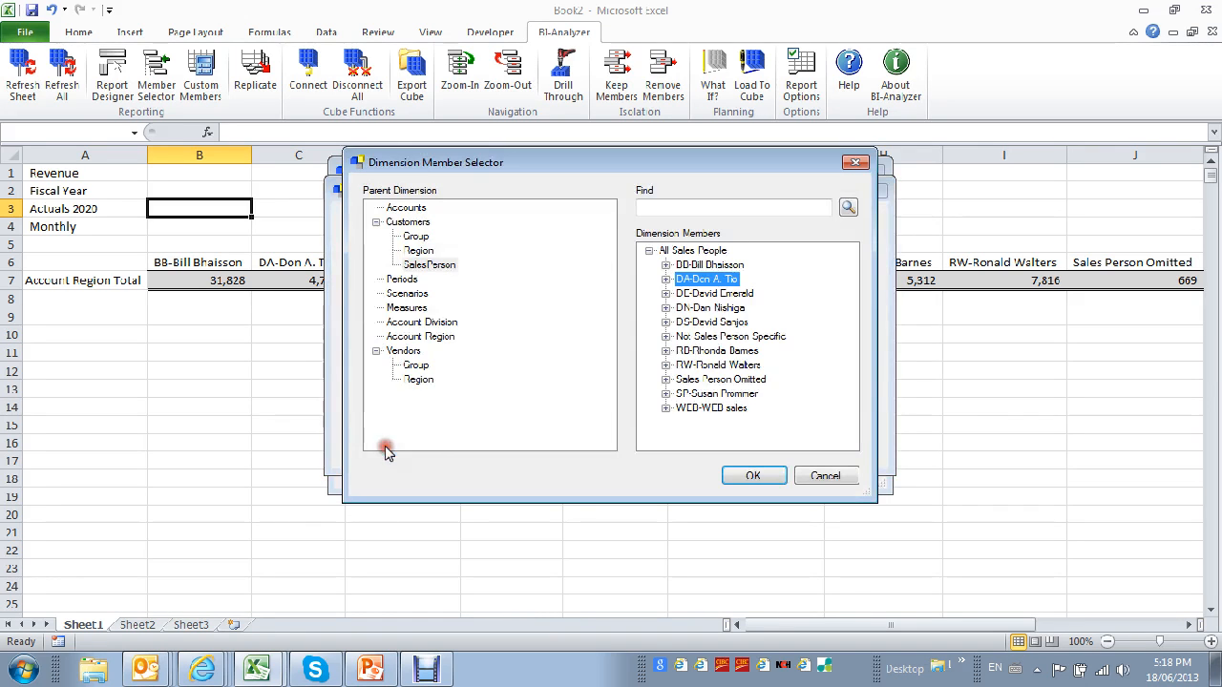
{"action": "left_click", "coordinate": [695, 307]}
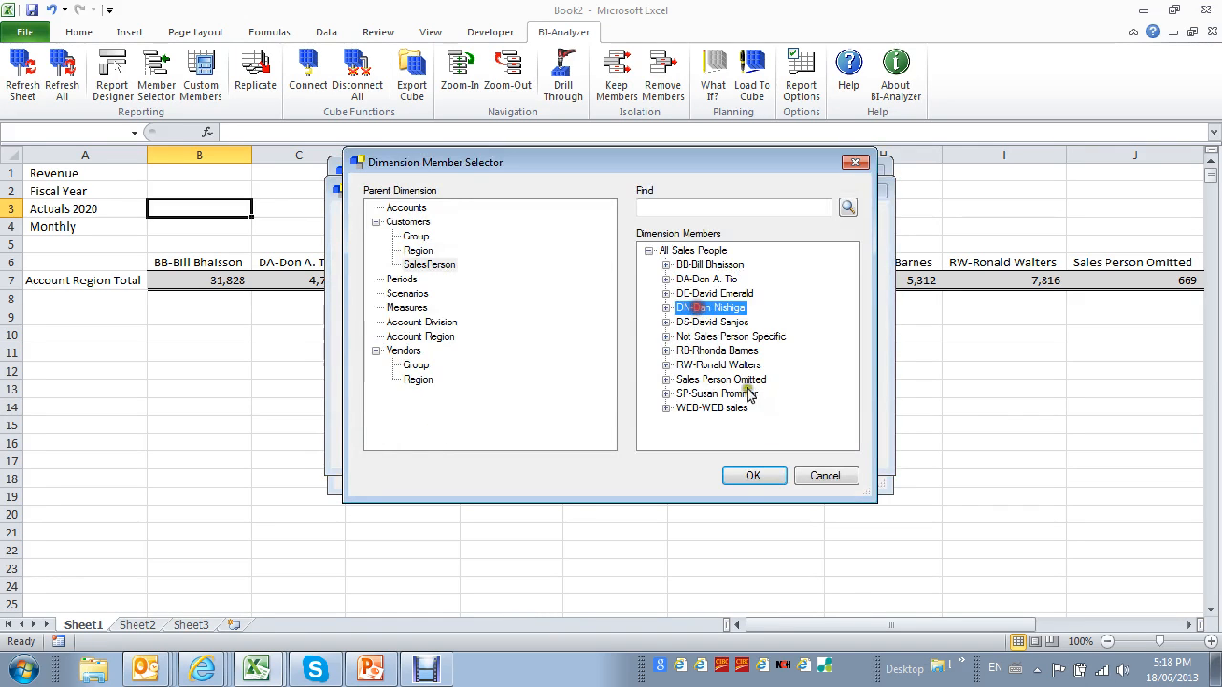
{"action": "left_click", "coordinate": [761, 484]}
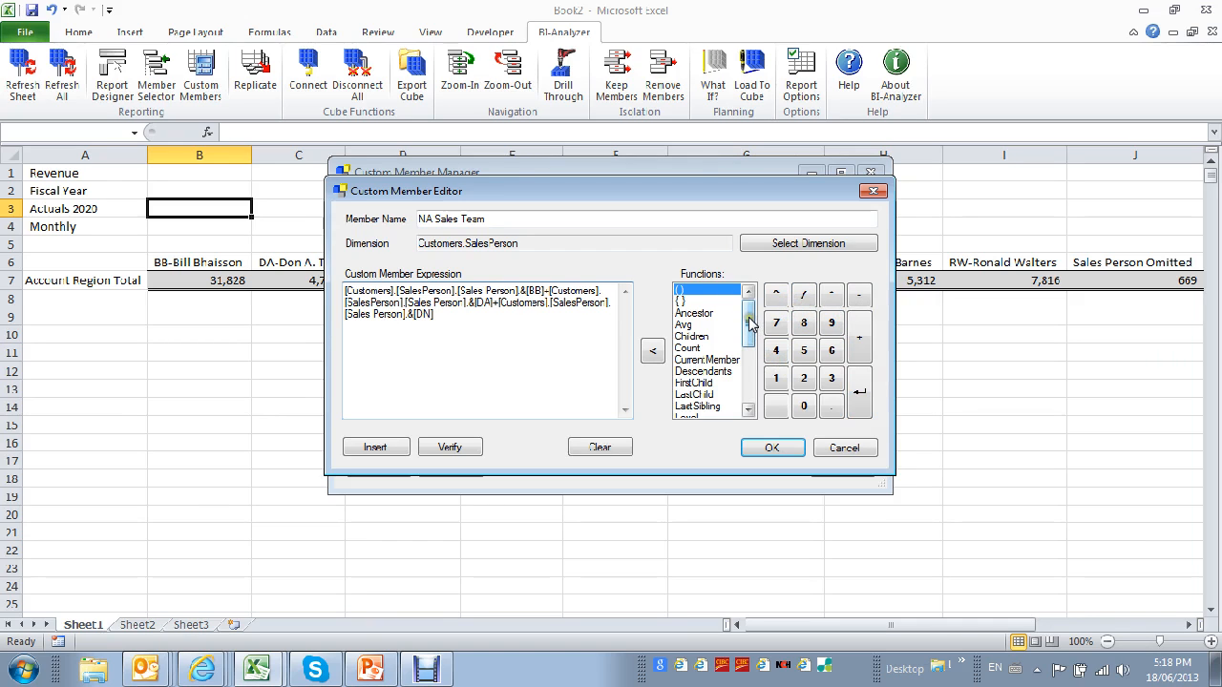
{"action": "left_click_drag", "start_coordinate": [749, 324], "coordinate": [756, 380]}
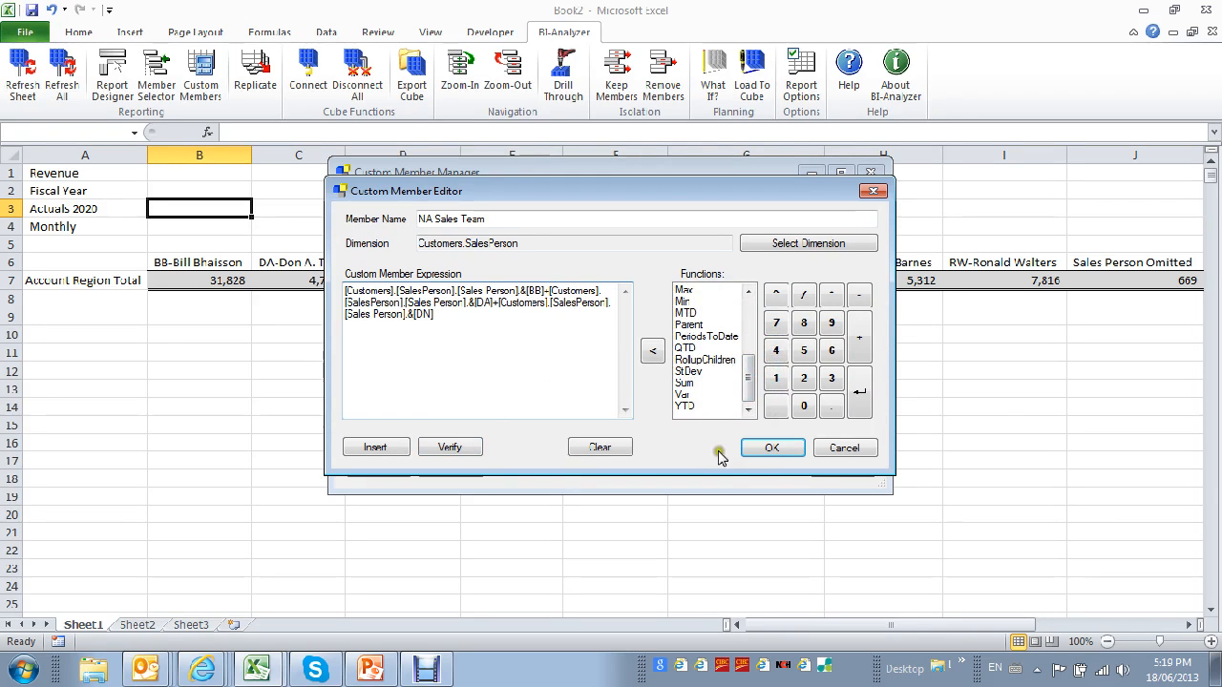
{"action": "left_click", "coordinate": [776, 450]}
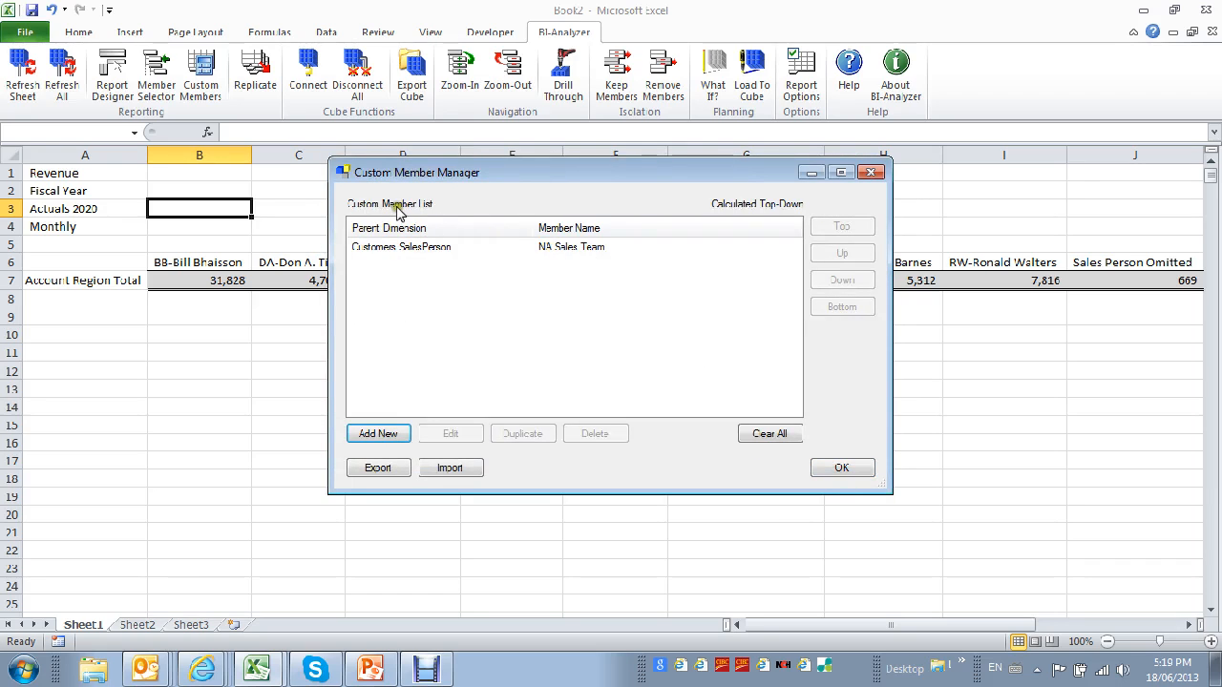
Close the custom member manager and add NA Sales Team to the selected Customers.SalesPerson column members in the Report Designer.
{"action": "left_click", "coordinate": [844, 469]}
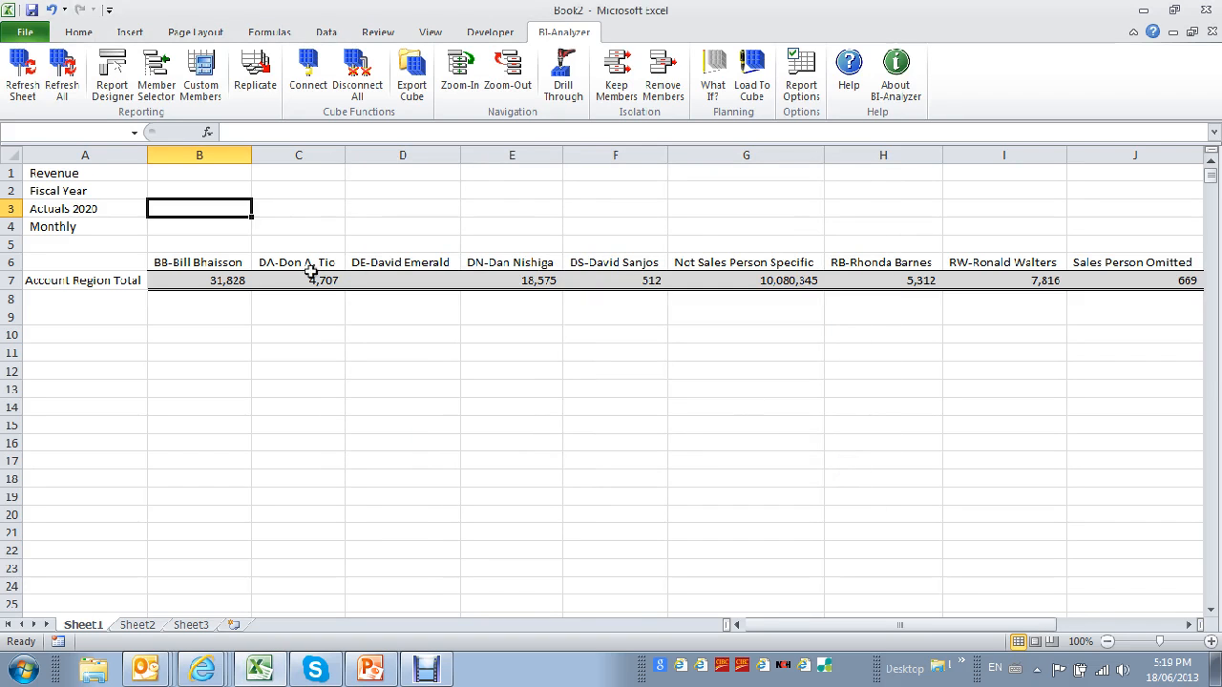
{"action": "left_click", "coordinate": [112, 74]}
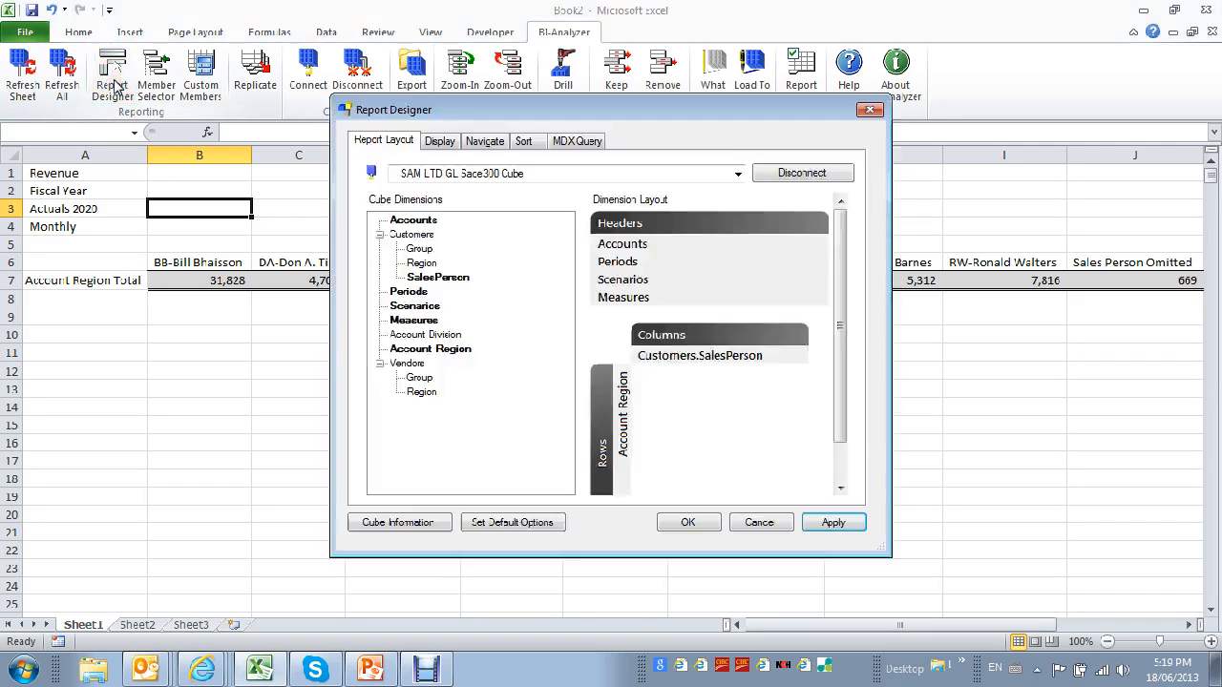
{"action": "double_click", "coordinate": [726, 357]}
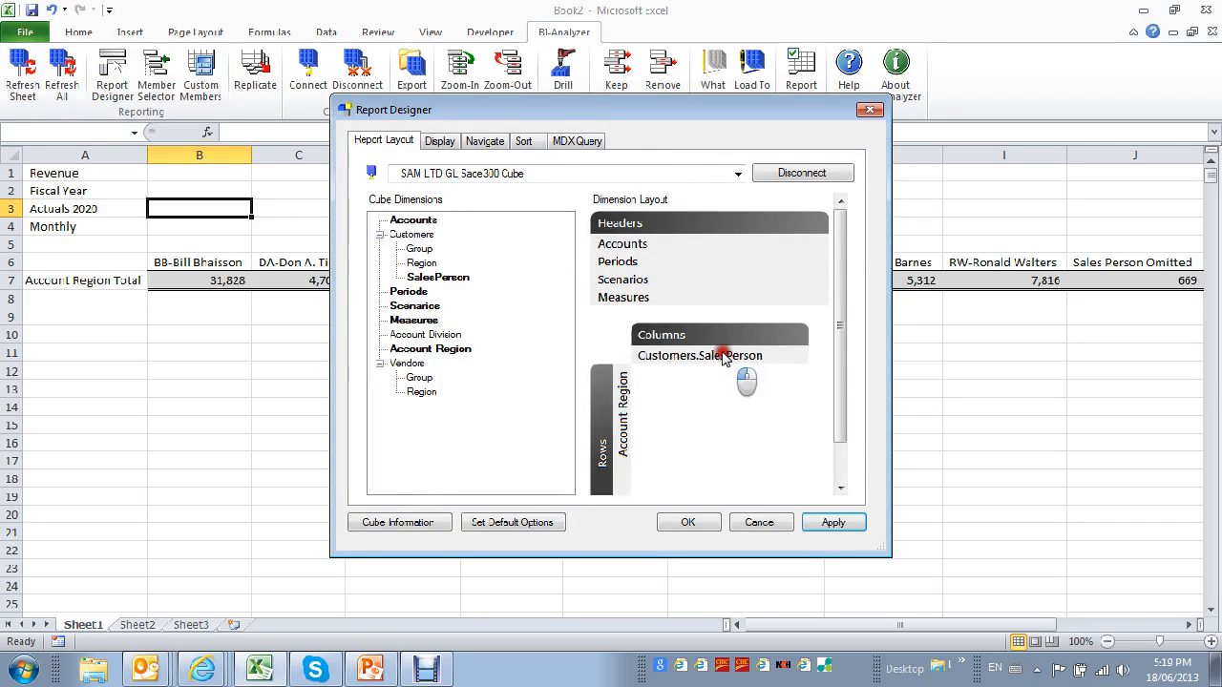
{"action": "left_click", "coordinate": [410, 181]}
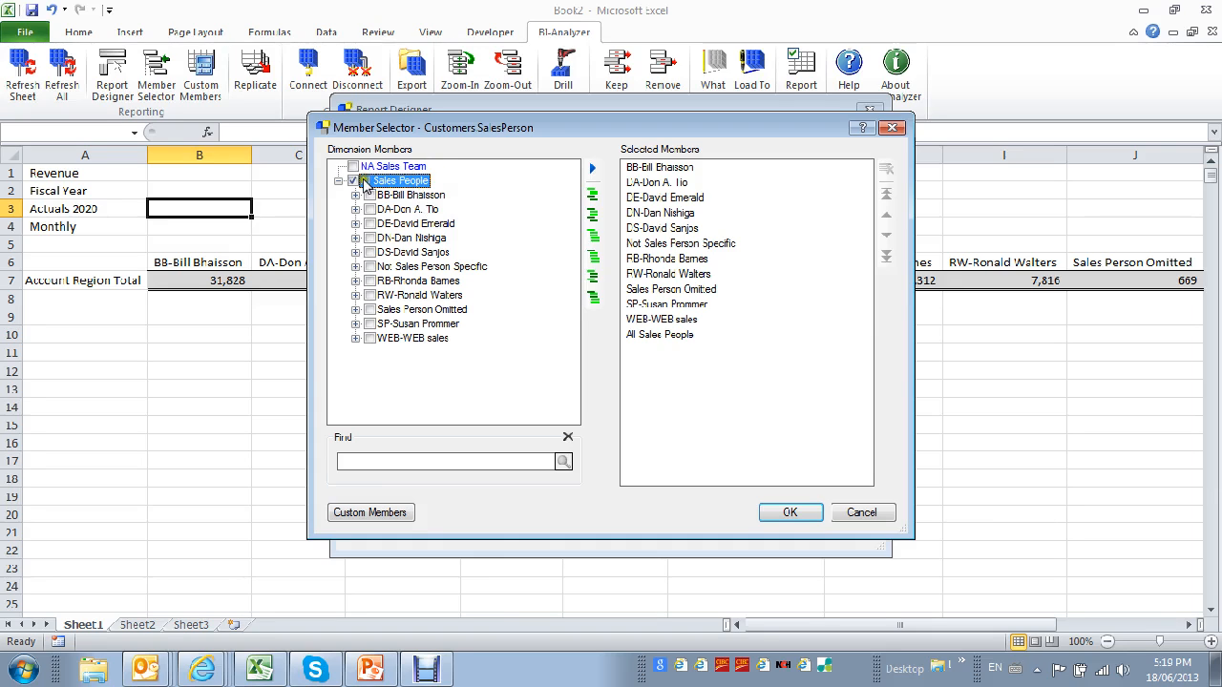
{"action": "left_click", "coordinate": [354, 182]}
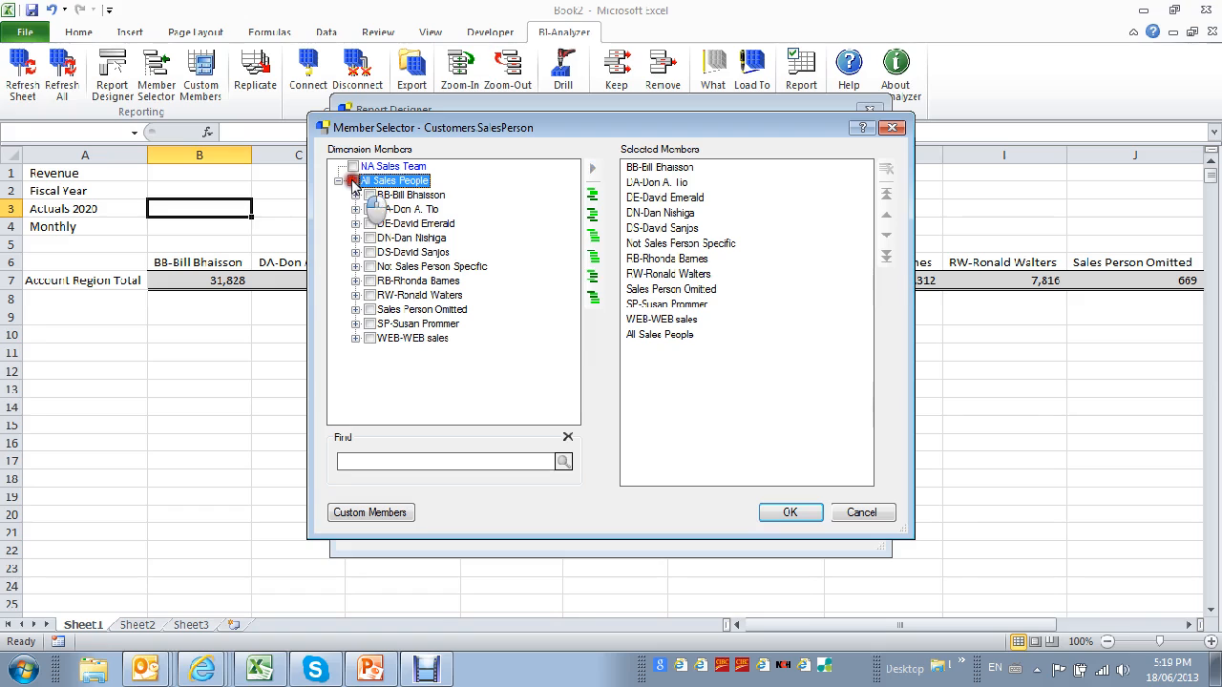
{"action": "left_click", "coordinate": [449, 166]}
{"action": "left_click_drag", "start_coordinate": [451, 170], "coordinate": [650, 218]}
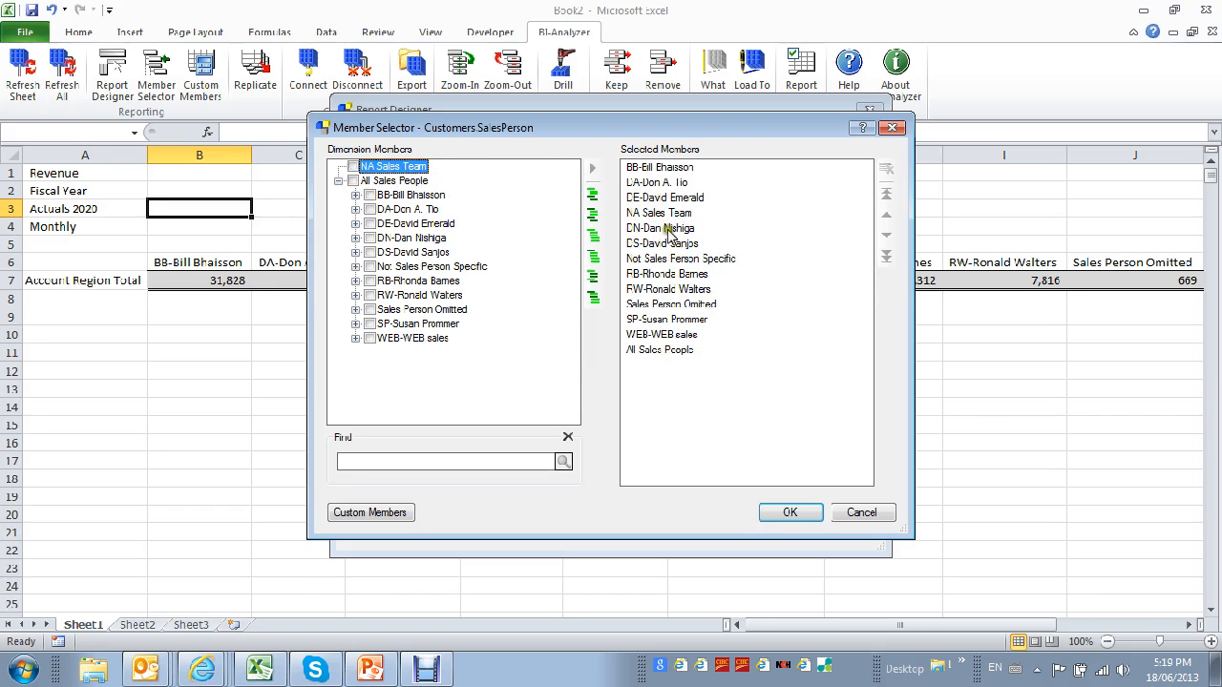
Reorder the selected members so DN precedes NA Sales Team and DE follows it, apply the layout, and inspect the NA Sales Team total.
{"action": "left_click", "coordinate": [661, 230]}
{"action": "mouse_move", "coordinate": [660, 232]}
{"action": "left_mouse_down"}
{"action": "mouse_move", "coordinate": [661, 195]}
{"action": "mouse_move", "coordinate": [666, 243]}
{"action": "mouse_move", "coordinate": [649, 232]}
{"action": "left_mouse_up"}
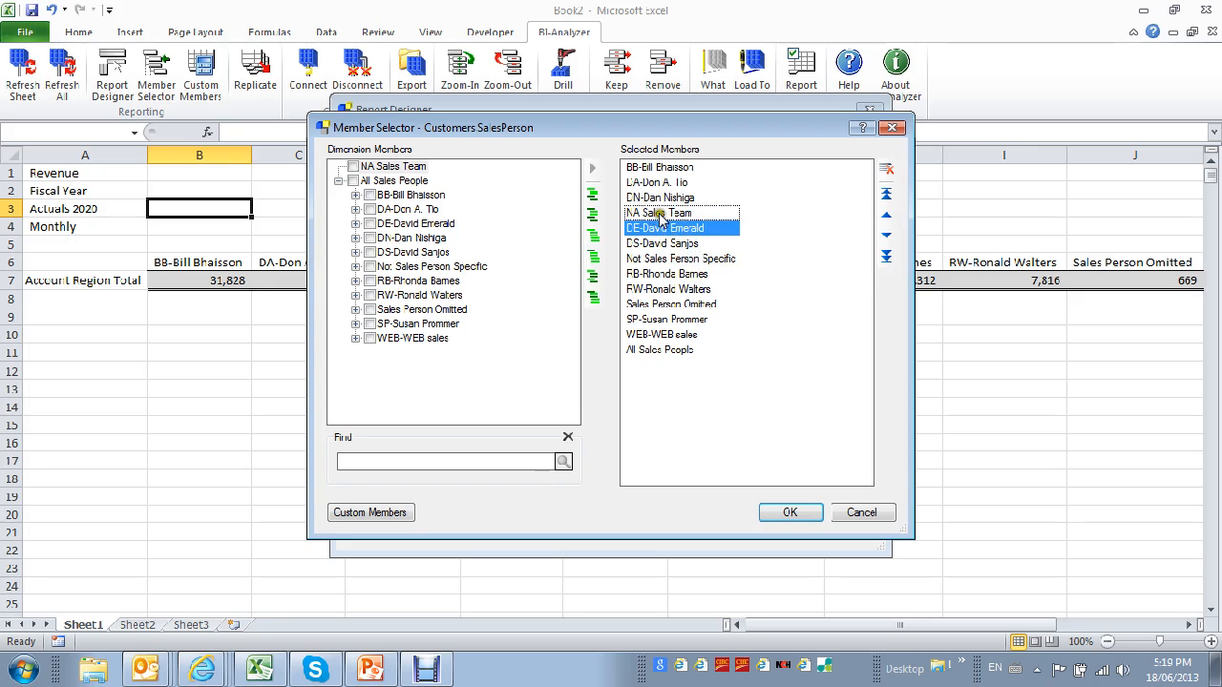
{"action": "left_click", "coordinate": [790, 513]}
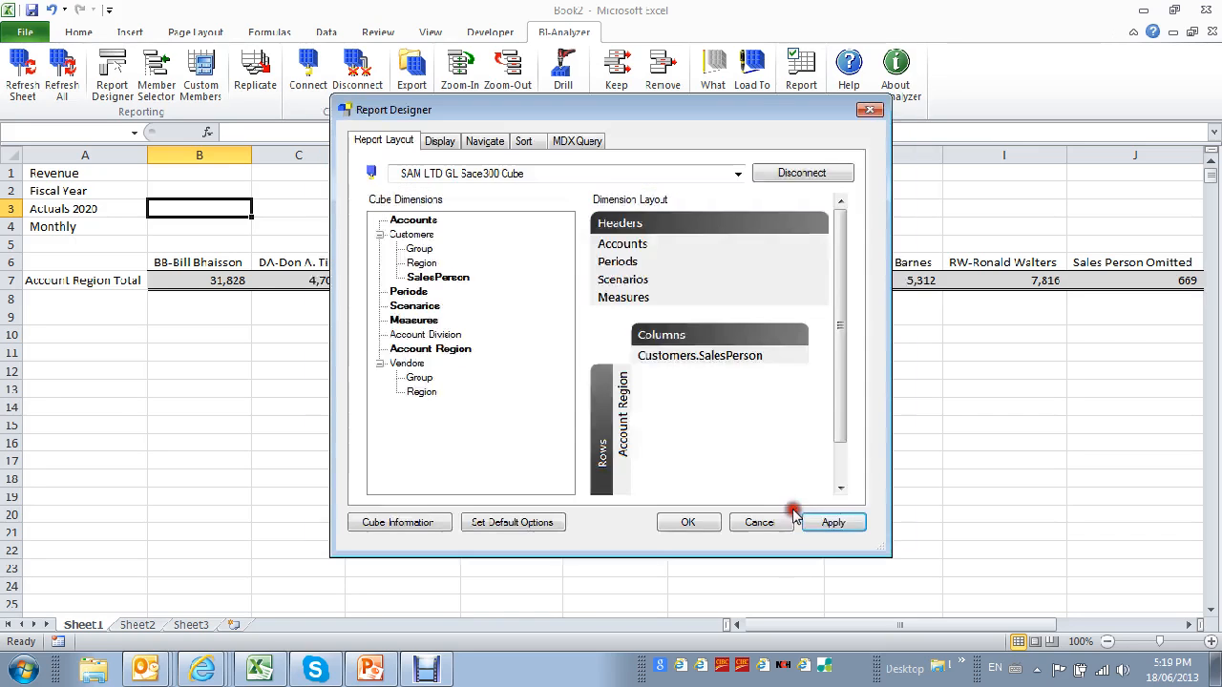
{"action": "left_click", "coordinate": [688, 522]}
{"action": "left_click", "coordinate": [512, 259]}
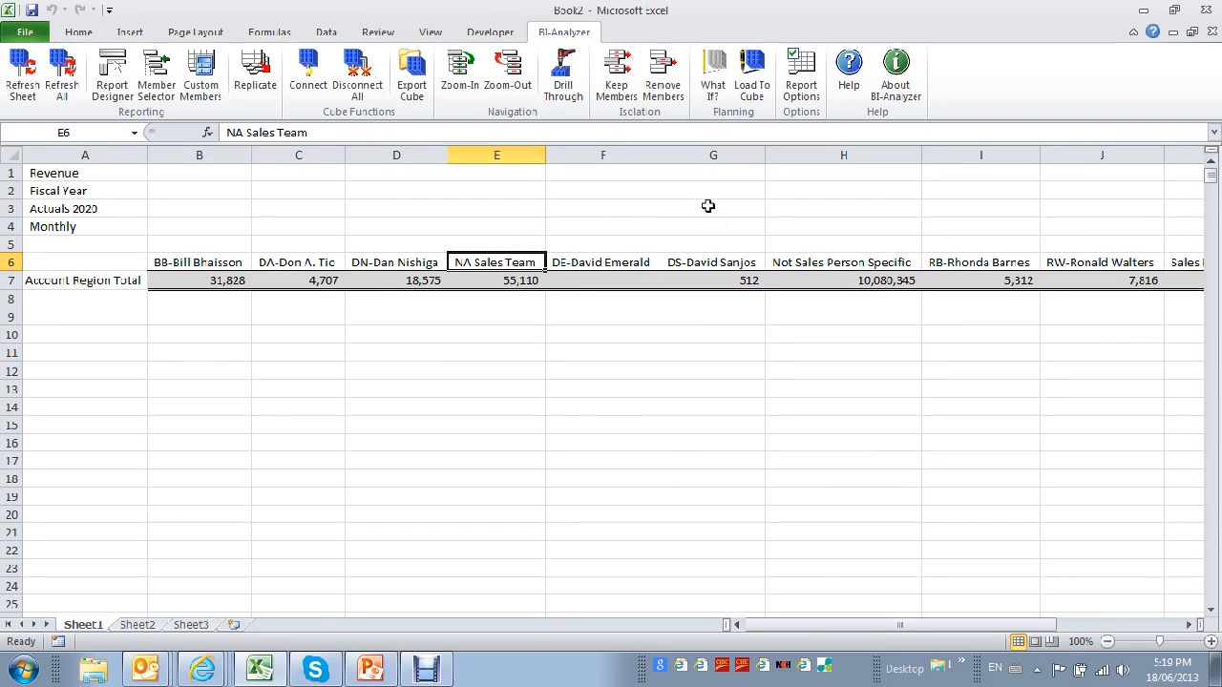
{"action": "left_click", "coordinate": [514, 281]}
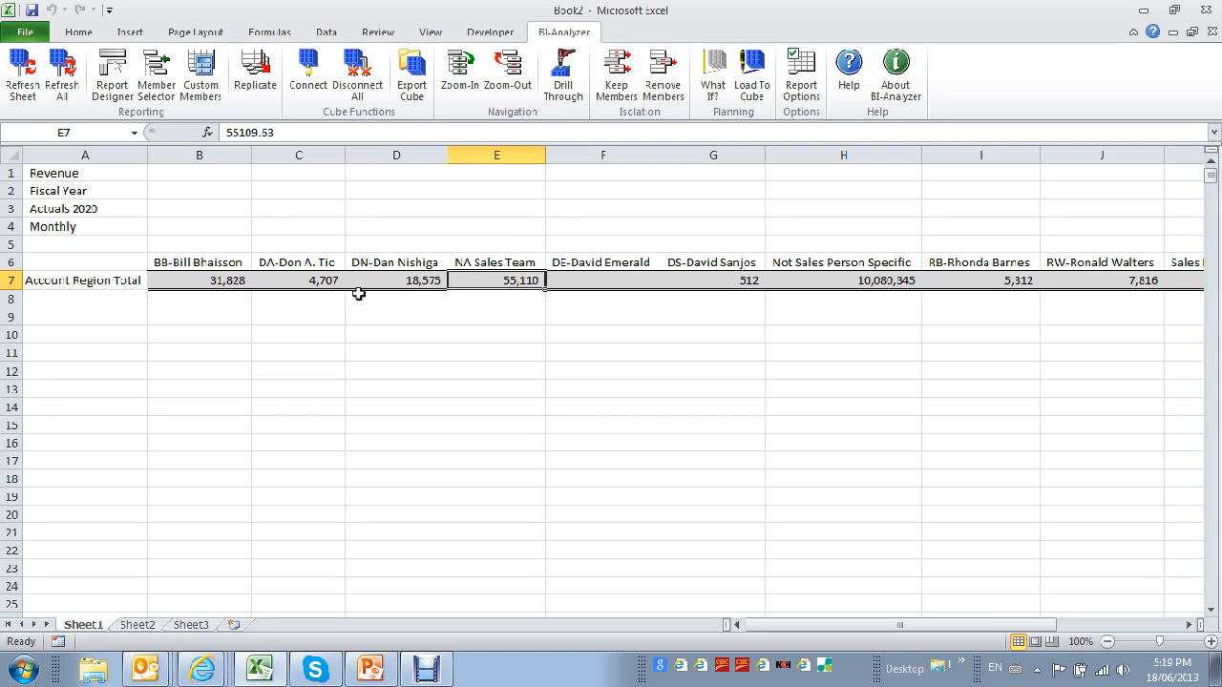
Drill down Account Region Total into its regions and check the Eastern and Northern values of NA Sales Team.
{"action": "left_click", "coordinate": [83, 281]}
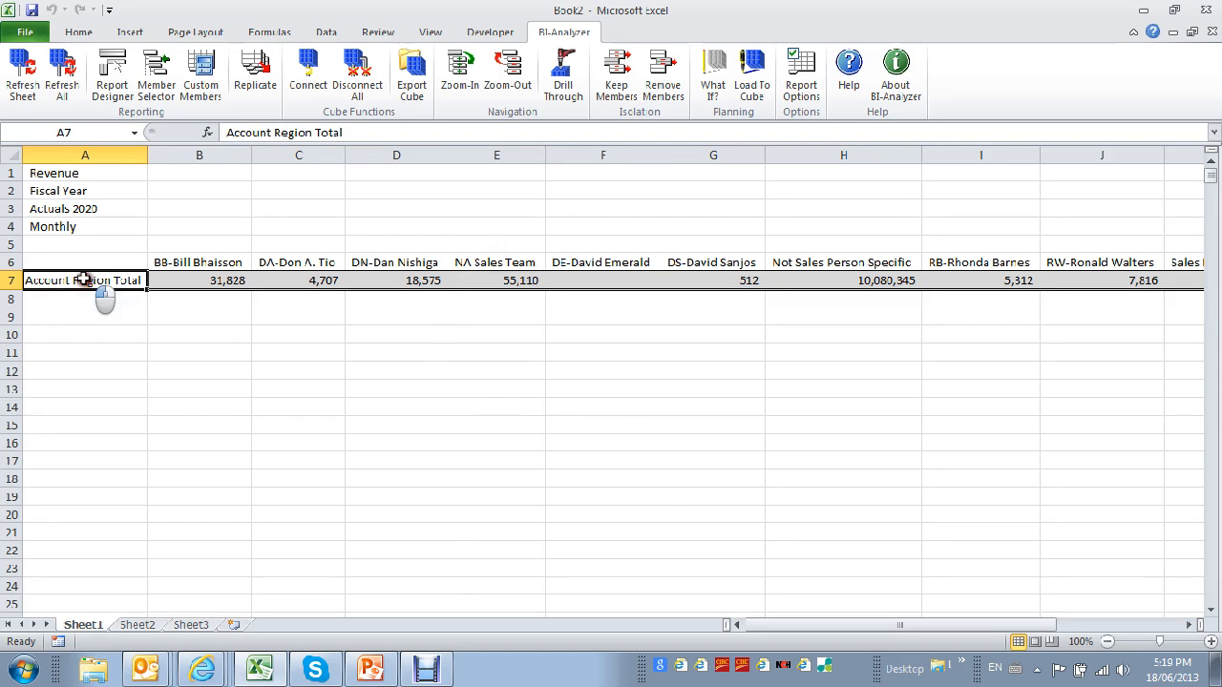
{"action": "double_click", "coordinate": [84, 278]}
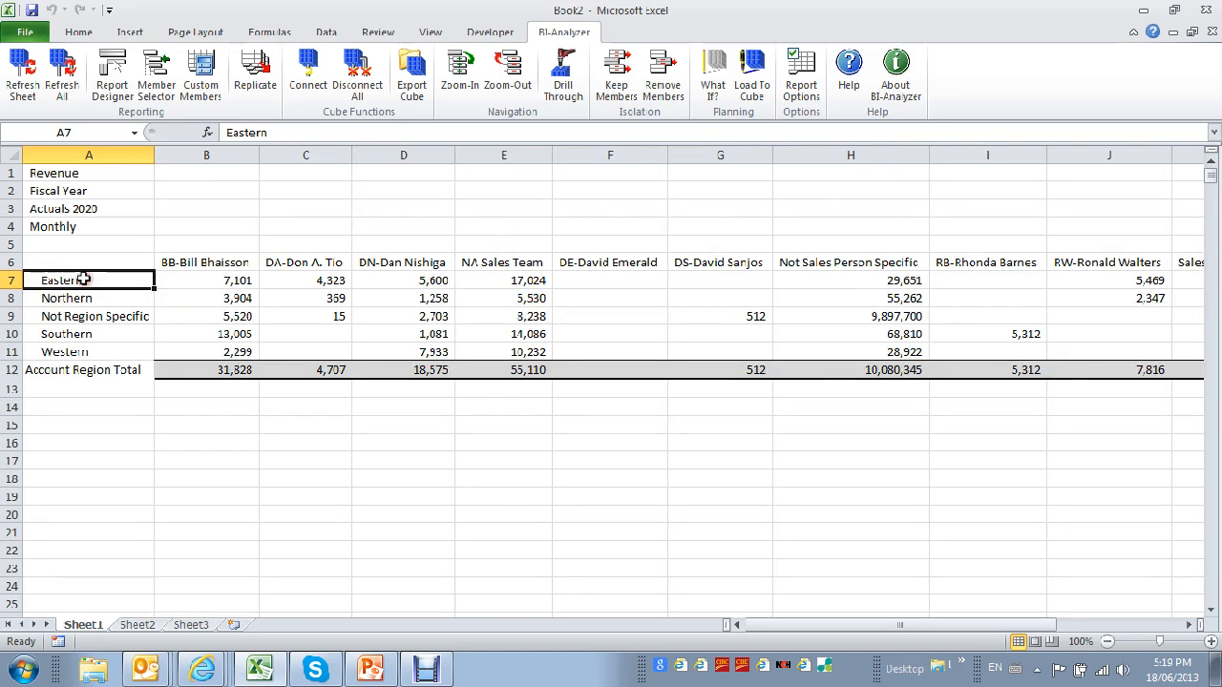
{"action": "left_click", "coordinate": [516, 263]}
{"action": "left_click", "coordinate": [526, 280]}
{"action": "left_click", "coordinate": [520, 298]}
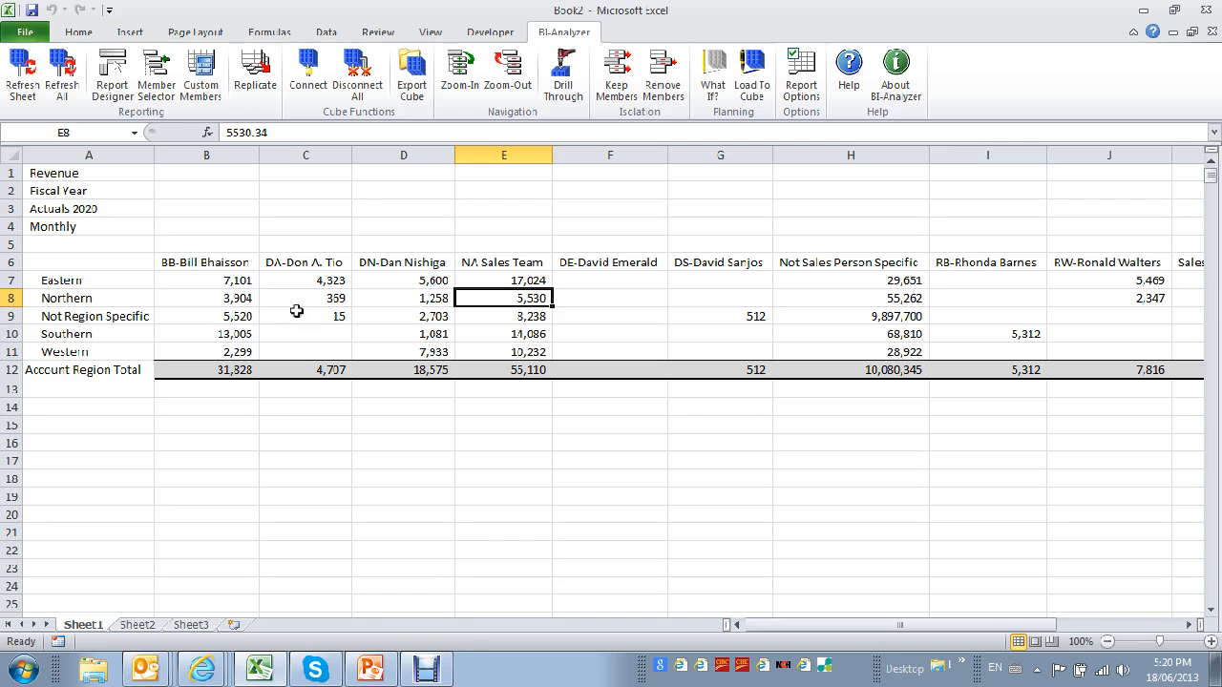
Insert a 3-D clustered column chart from the headers in B6:M6 and the Account Region Total row in B12:M12.
{"action": "left_click_drag", "start_coordinate": [185, 266], "coordinate": [968, 265]}
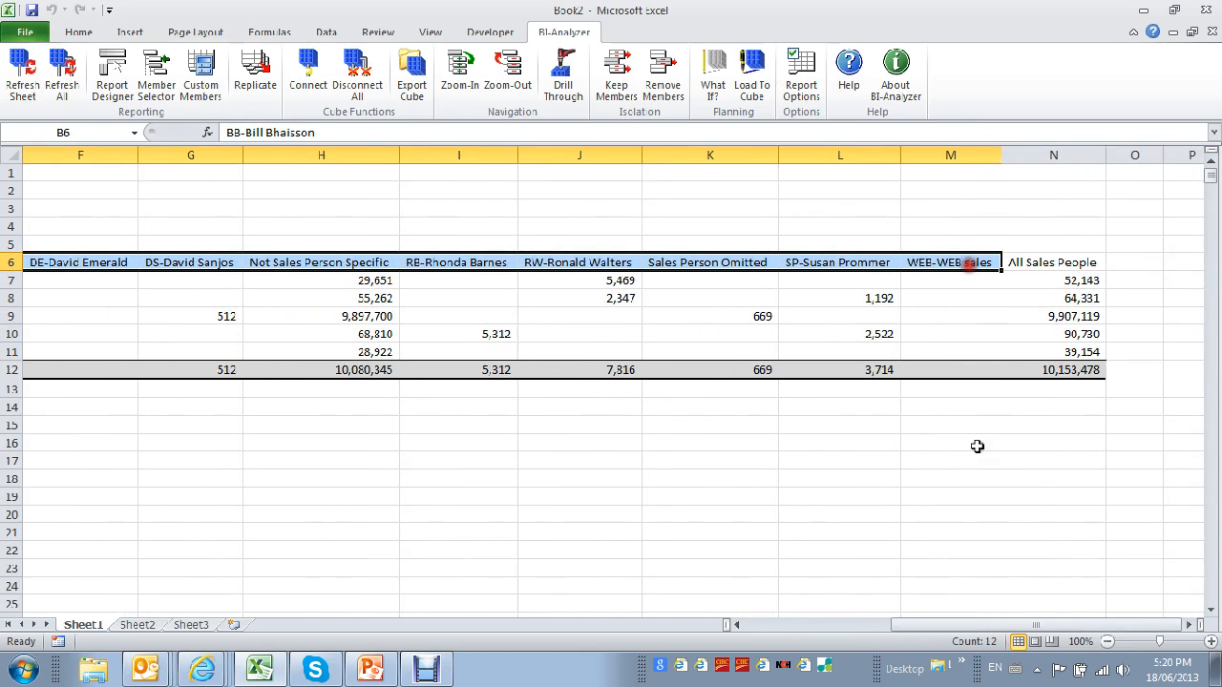
{"action": "left_click_drag", "start_coordinate": [994, 626], "coordinate": [767, 653]}
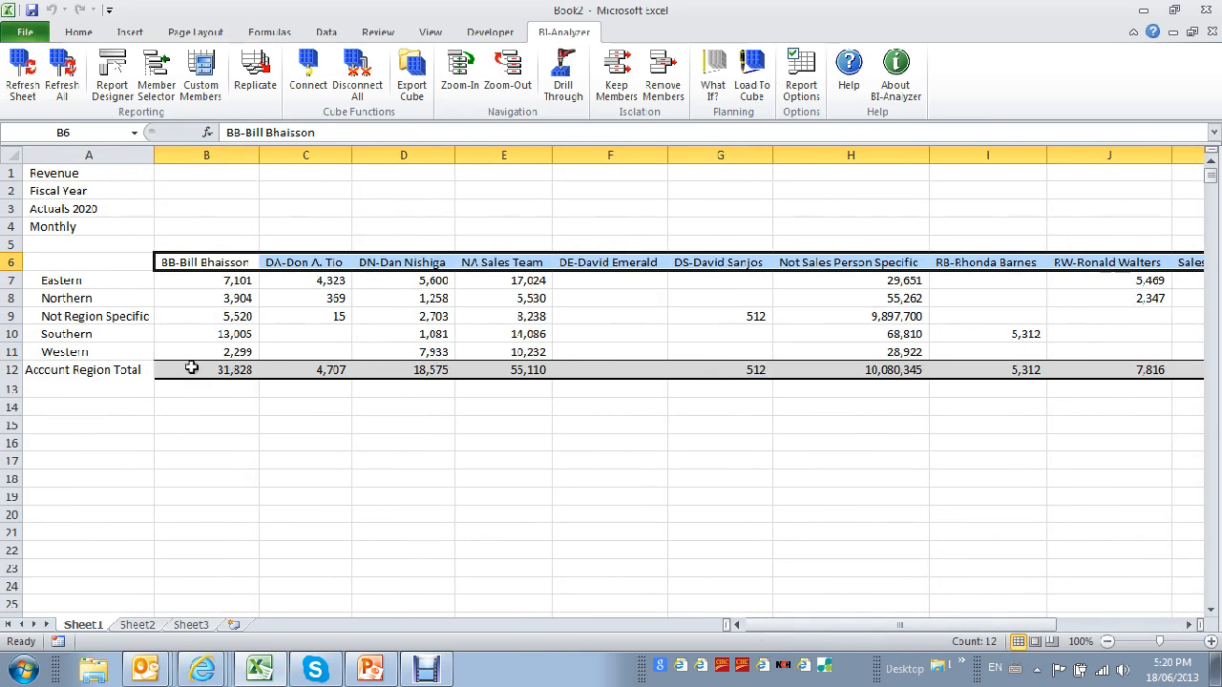
{"action": "left_click_drag", "start_coordinate": [191, 370], "coordinate": [1183, 374]}
{"action": "left_click_drag", "start_coordinate": [1217, 371], "coordinate": [1072, 367]}
{"action": "left_click_drag", "start_coordinate": [969, 625], "coordinate": [771, 626]}
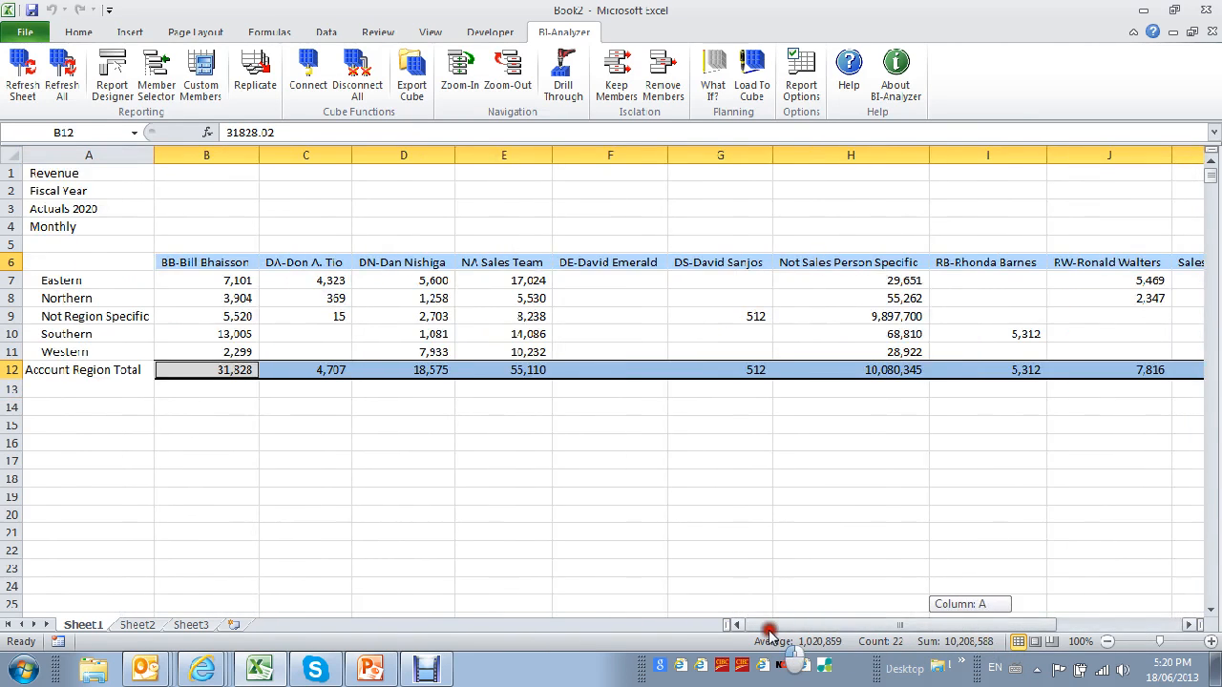
{"action": "left_click", "coordinate": [79, 34]}
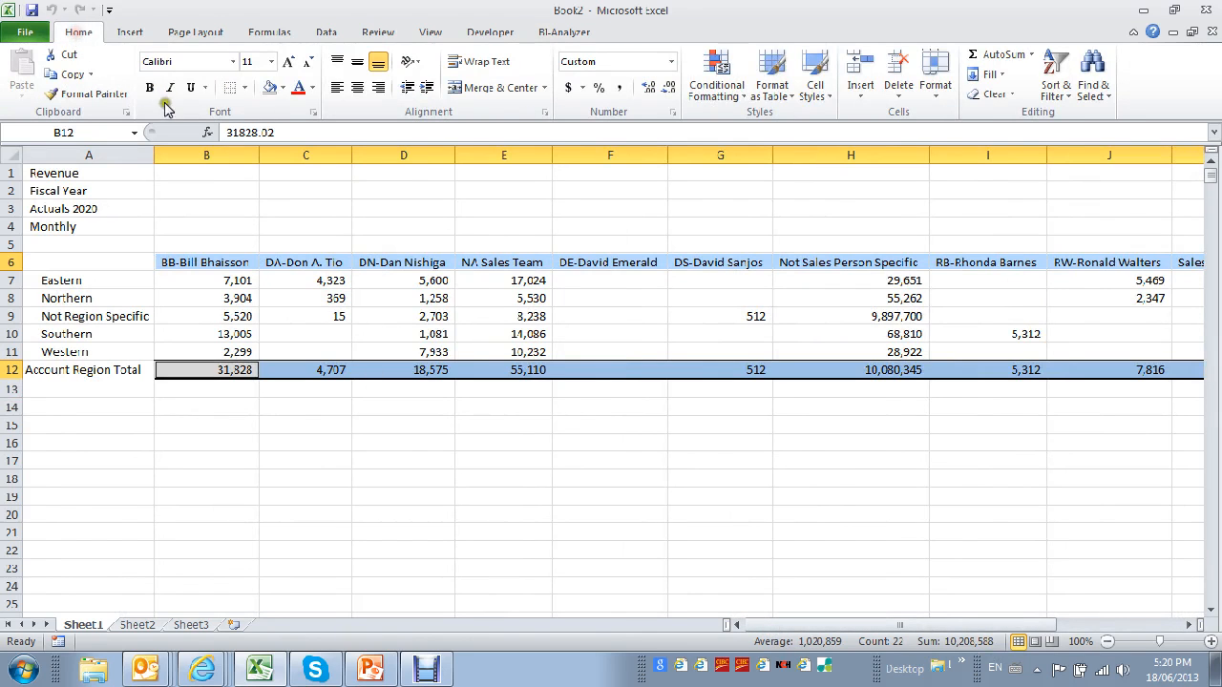
{"action": "left_click", "coordinate": [130, 32]}
{"action": "left_click", "coordinate": [342, 92]}
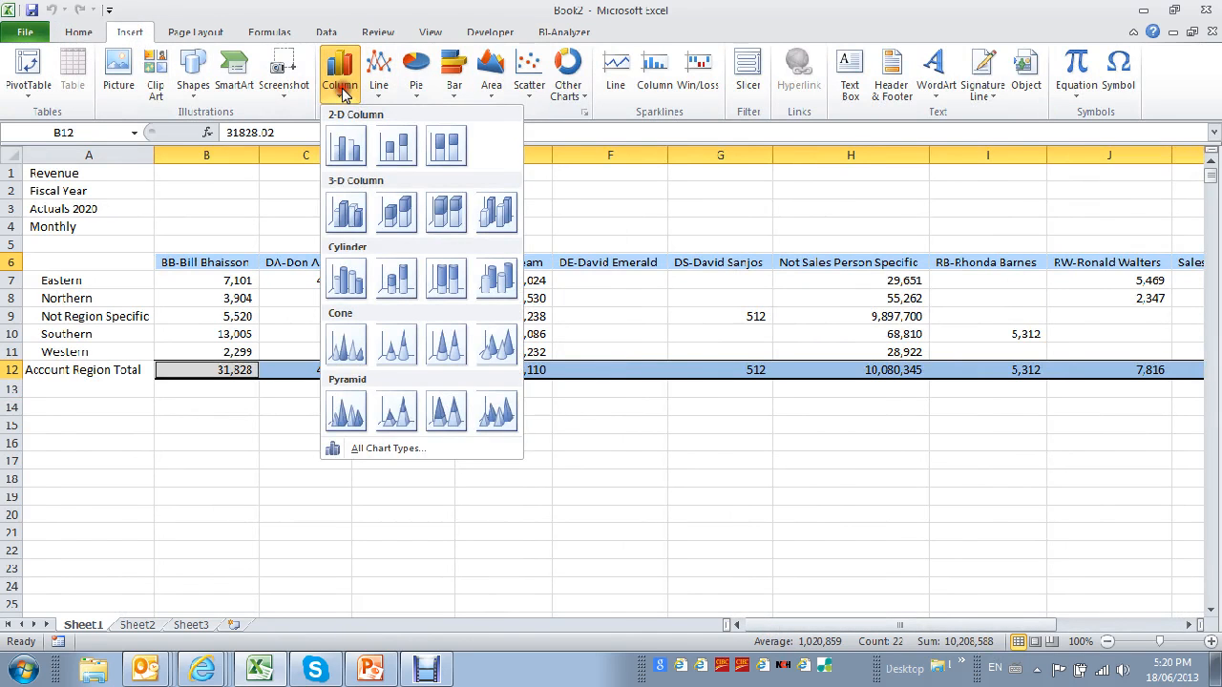
{"action": "left_click", "coordinate": [351, 215]}
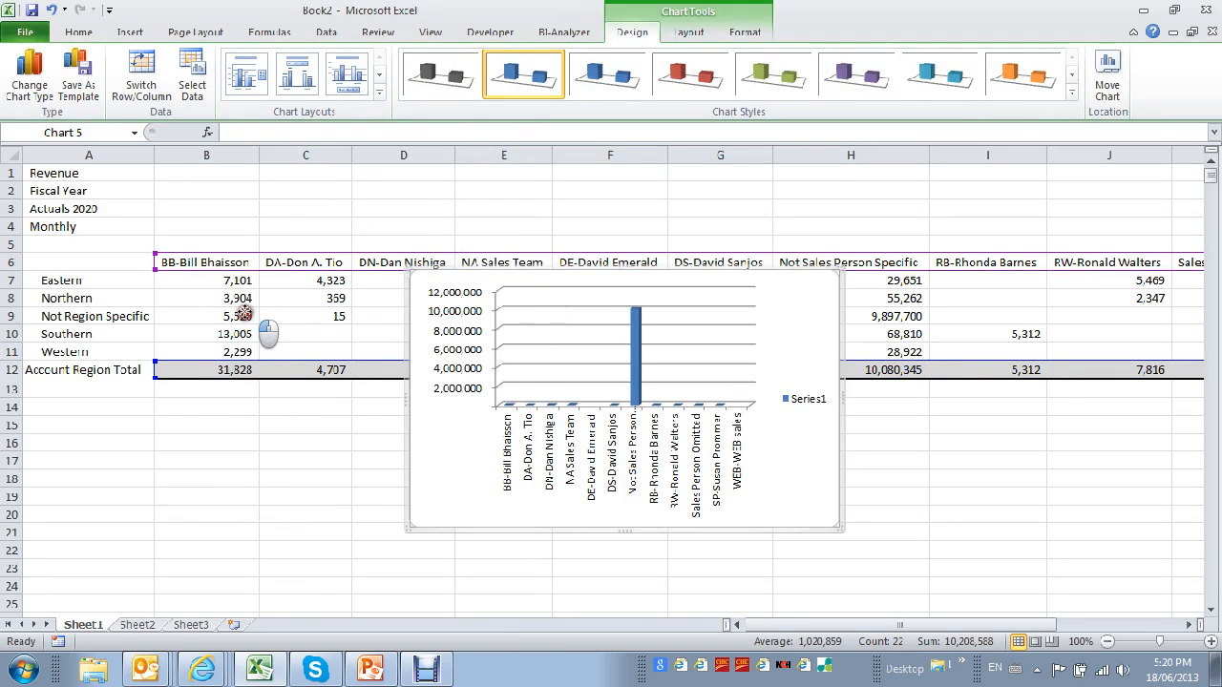
Widen the column chart to span about columns A to J and place it just below the Account Region Total row.
{"action": "left_click_drag", "start_coordinate": [840, 392], "coordinate": [1164, 439]}
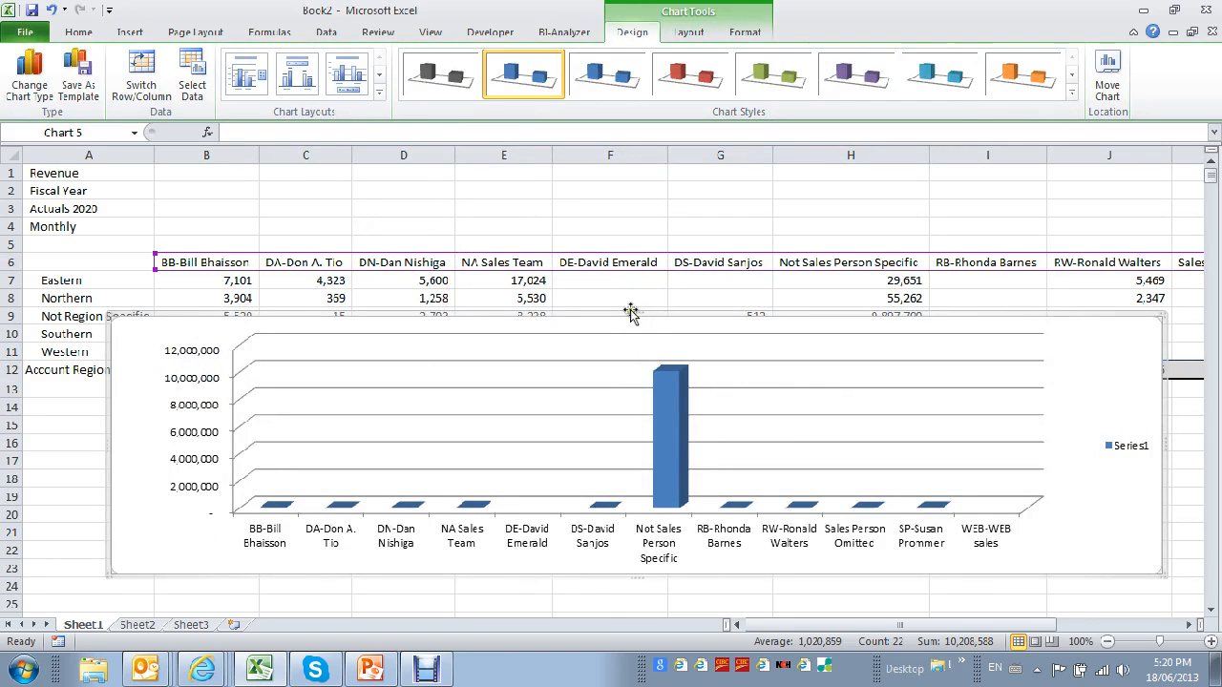
{"action": "left_click_drag", "start_coordinate": [638, 313], "coordinate": [639, 387]}
{"action": "left_click", "coordinate": [719, 208]}
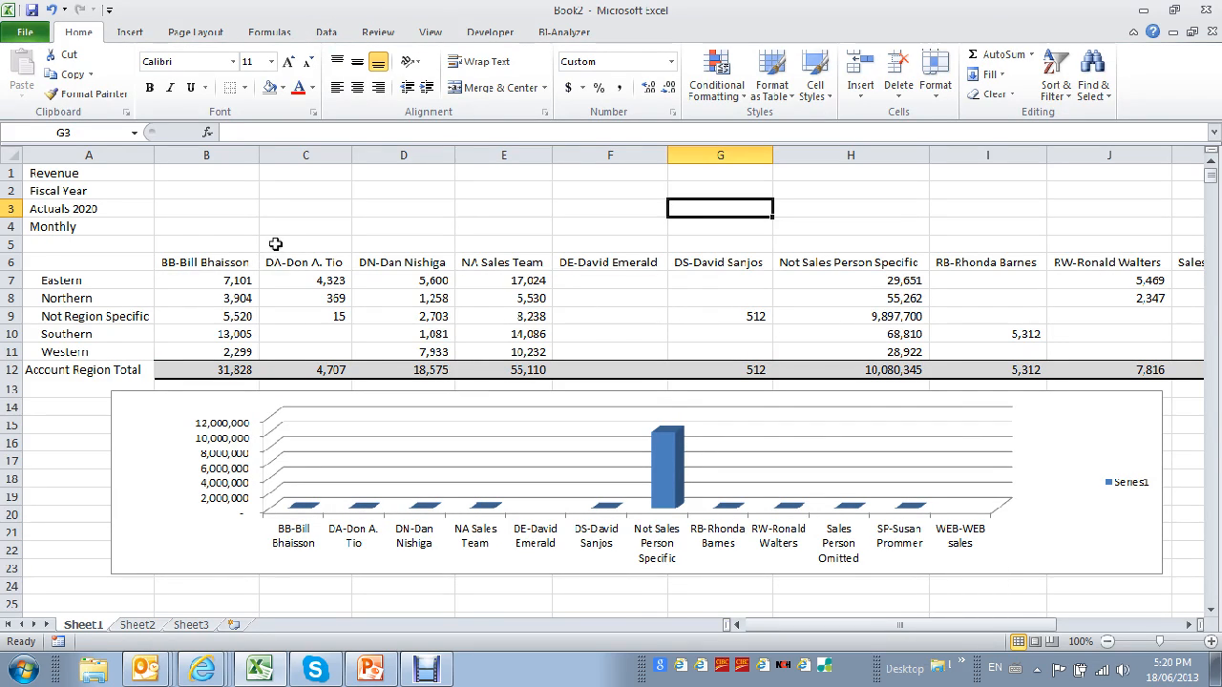
Switch the report period from Fiscal Year to January and on to February, both under Quarter1.
{"action": "double_click", "coordinate": [121, 189]}
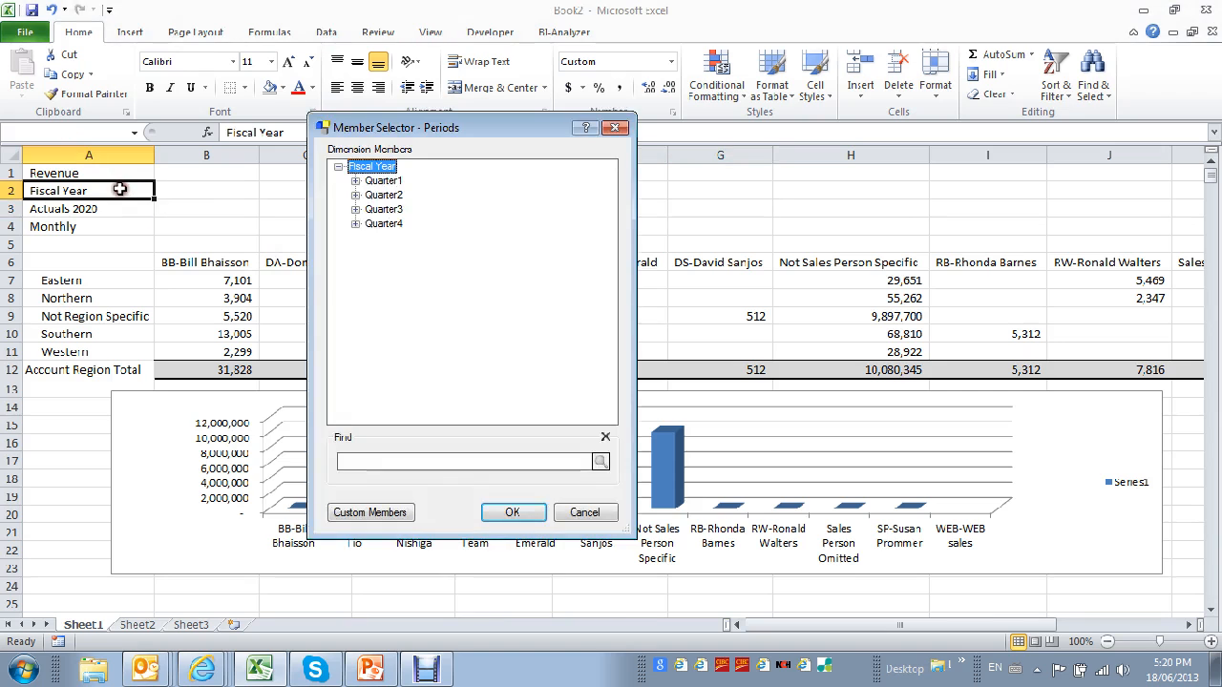
{"action": "left_click", "coordinate": [354, 181]}
{"action": "double_click", "coordinate": [405, 195]}
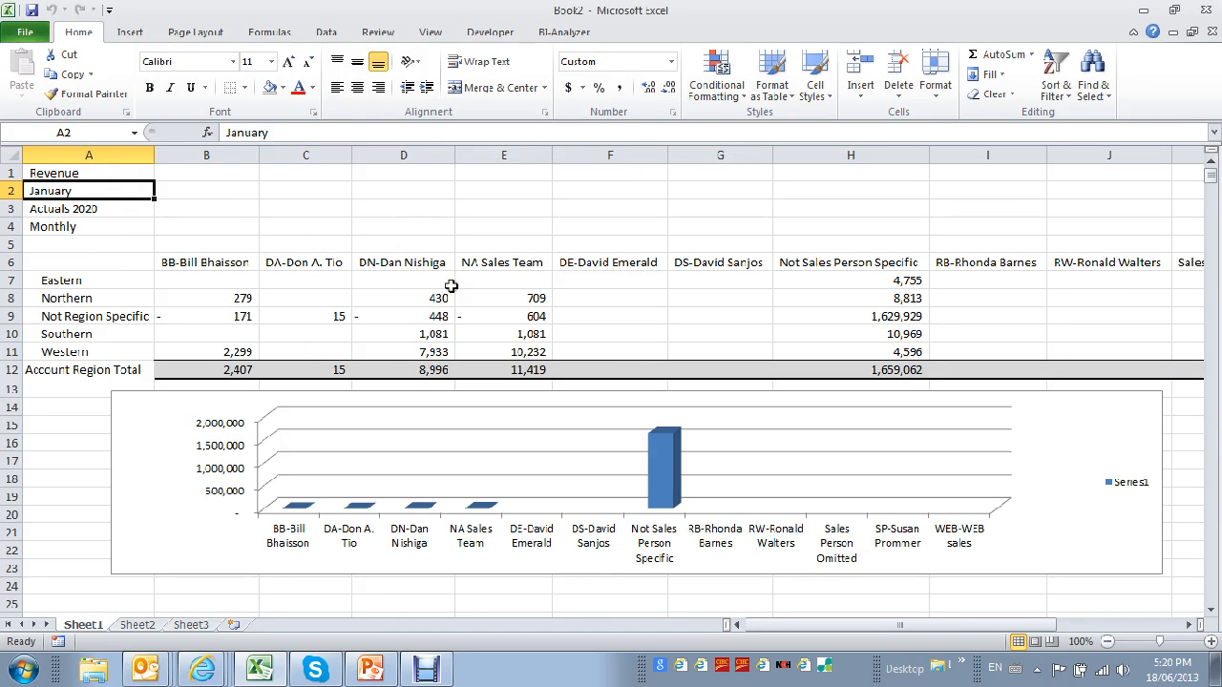
{"action": "double_click", "coordinate": [121, 191]}
{"action": "left_click", "coordinate": [401, 209]}
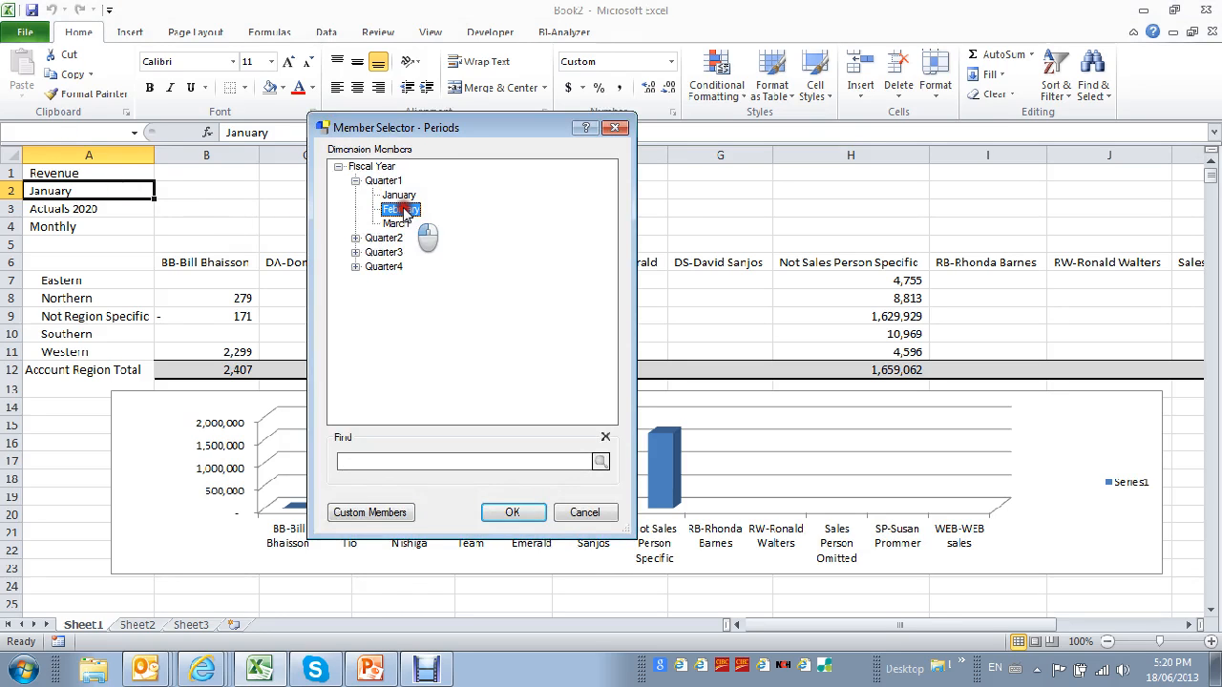
{"action": "double_click", "coordinate": [405, 209]}
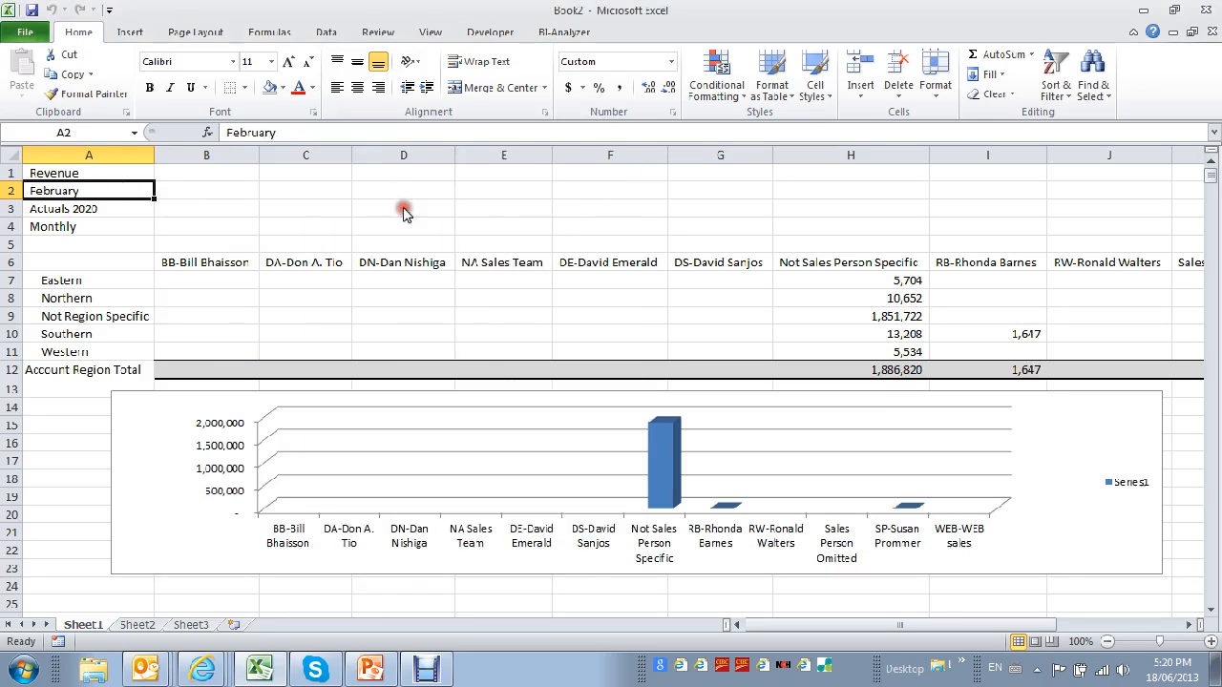
Set the report period back to Fiscal Year.
{"action": "double_click", "coordinate": [108, 191]}
{"action": "left_click", "coordinate": [363, 168]}
{"action": "double_click", "coordinate": [369, 167]}
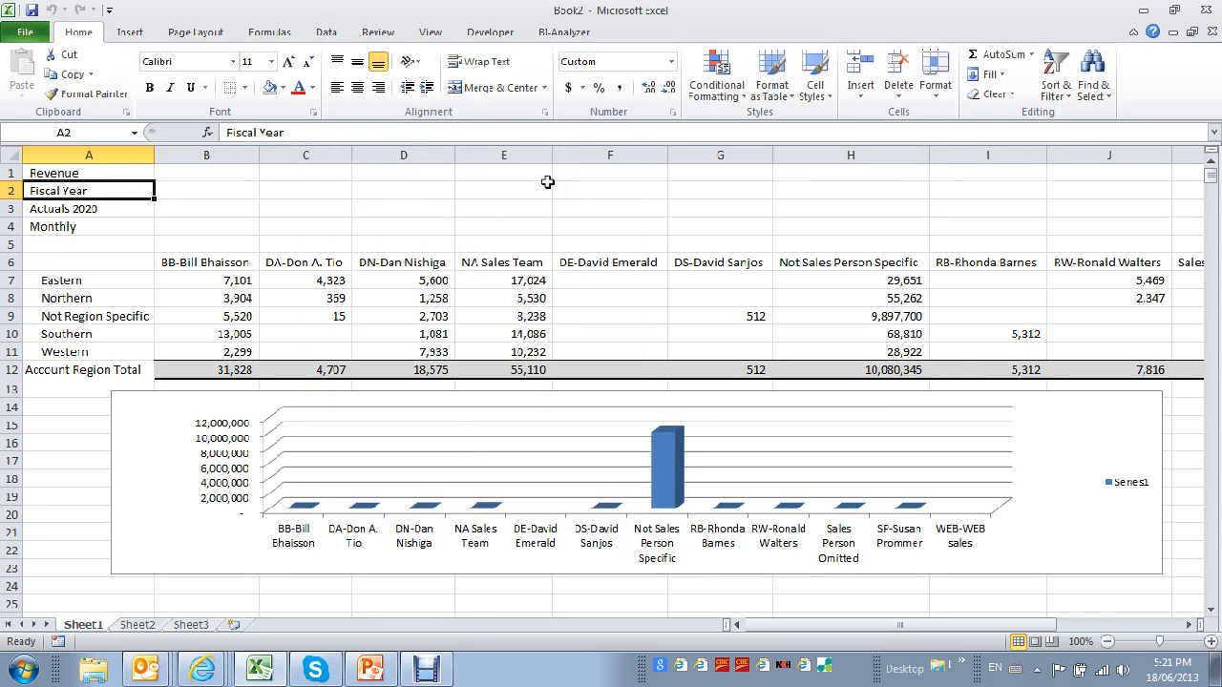
Switch to PowerPoint and start the slide show of the BI-Metrix contact slide.
{"action": "left_click", "coordinate": [577, 32]}
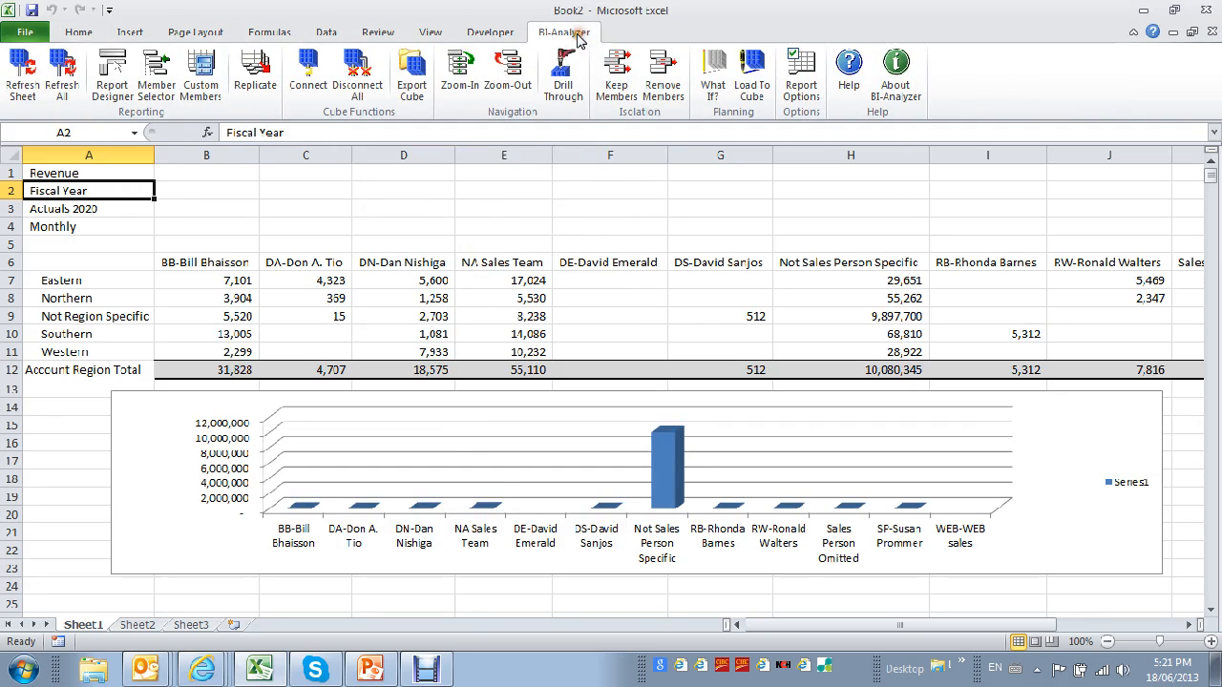
{"action": "left_click", "coordinate": [370, 668]}
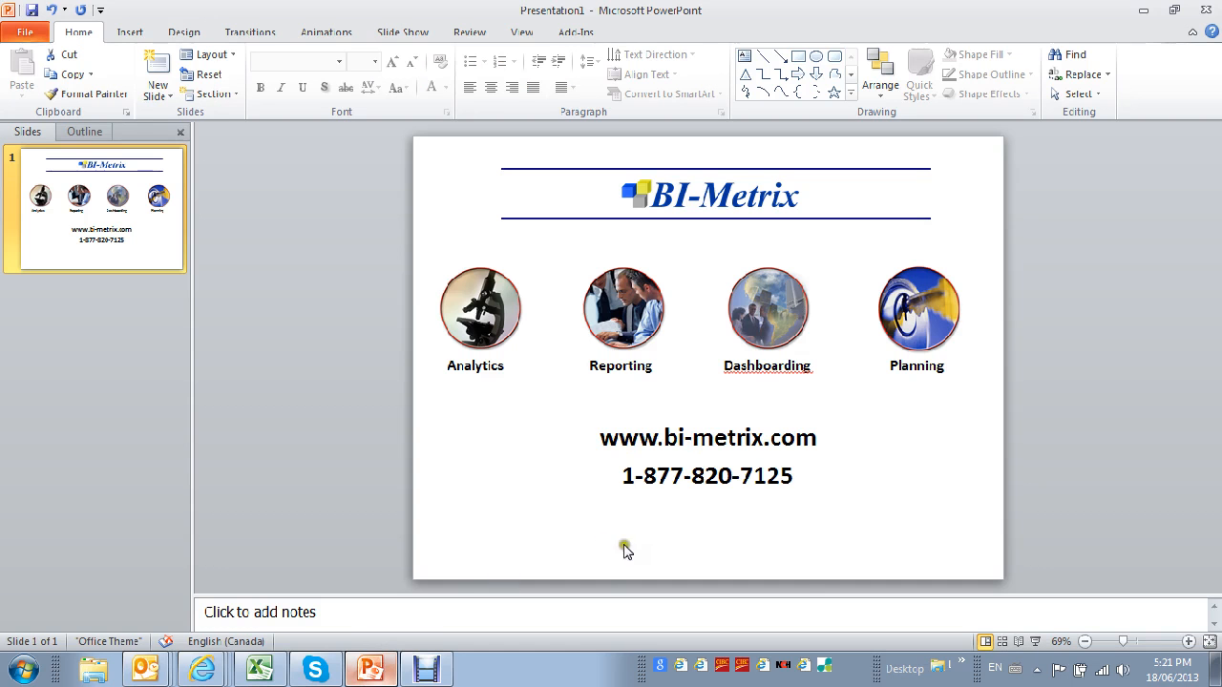
{"action": "left_click", "coordinate": [1036, 642]}
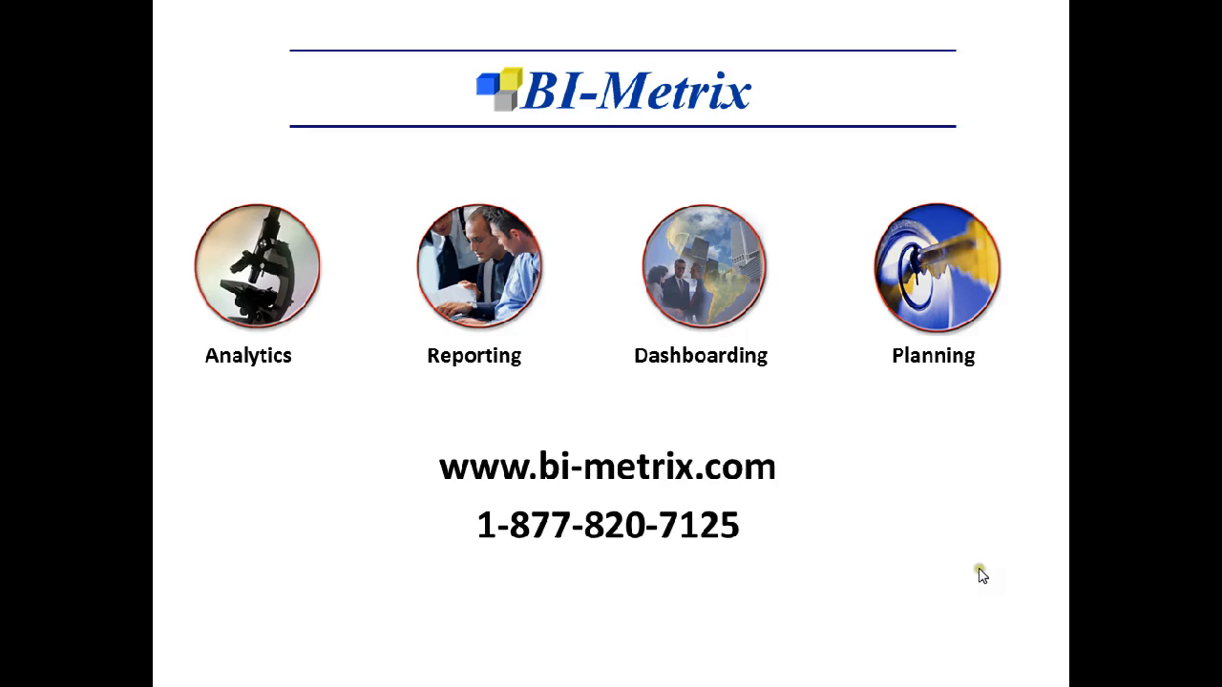